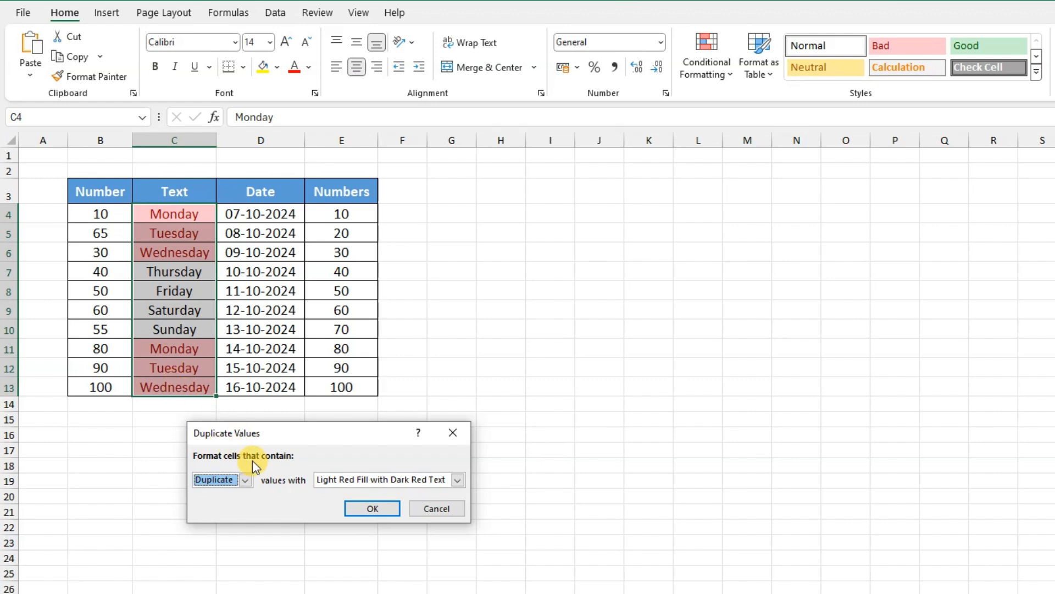
Apply the highlight rule to the Text column so that unique values get Light Red Fill with Dark Red Text
left_click(246, 480)
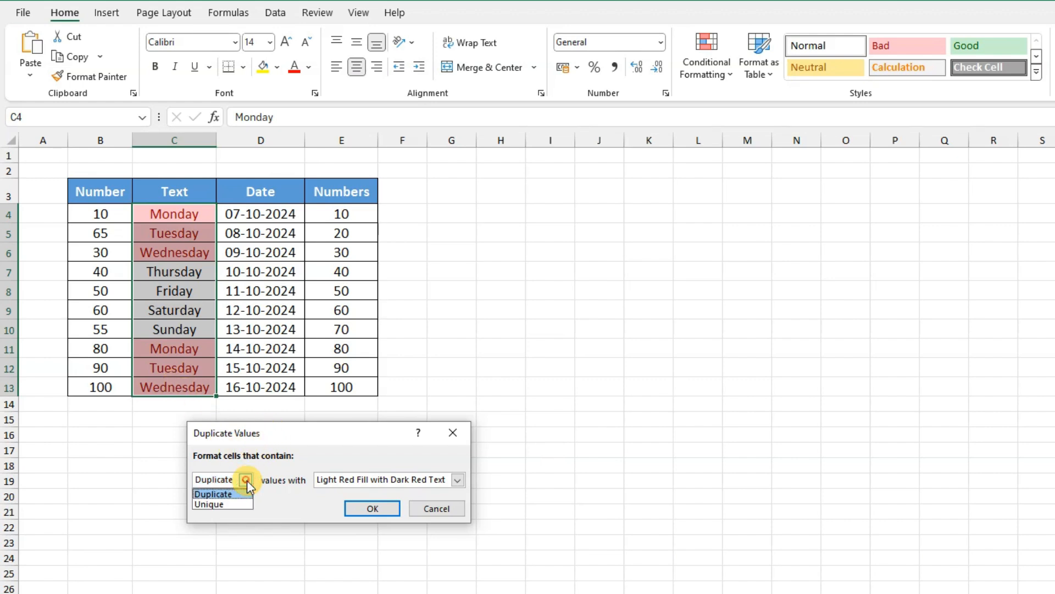
left_click(229, 503)
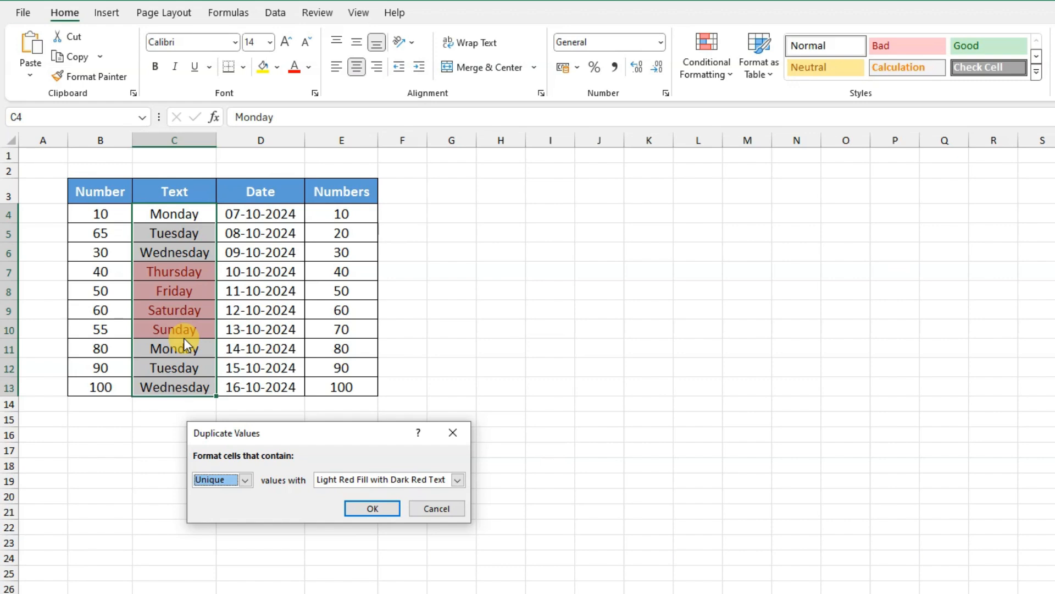
left_click(371, 509)
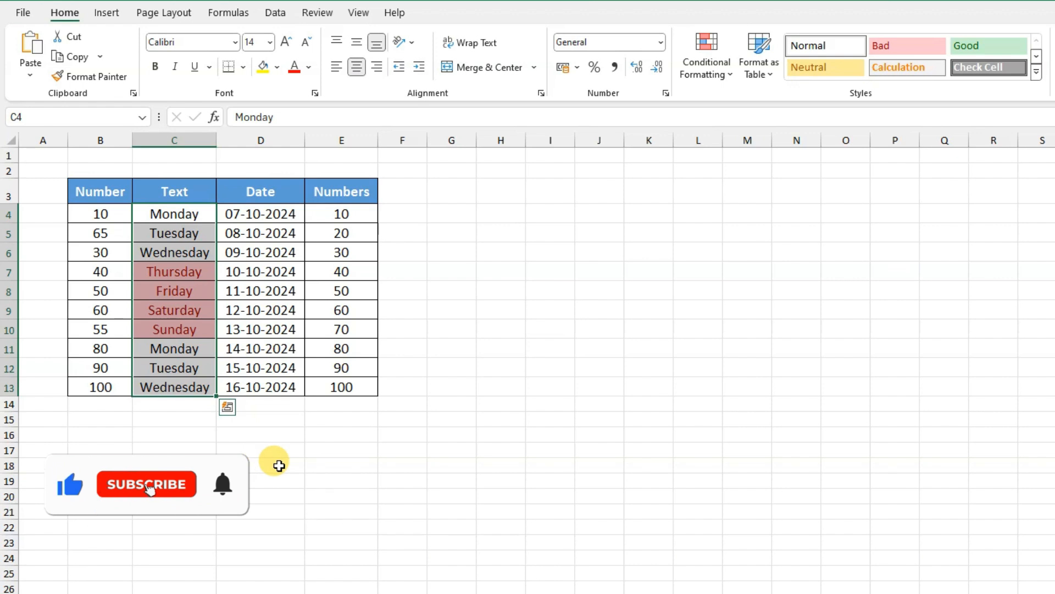
Clear the unique-value highlighting by removing all conditional formatting rules from the entire sheet
left_click(706, 60)
mouse_move(769, 285)
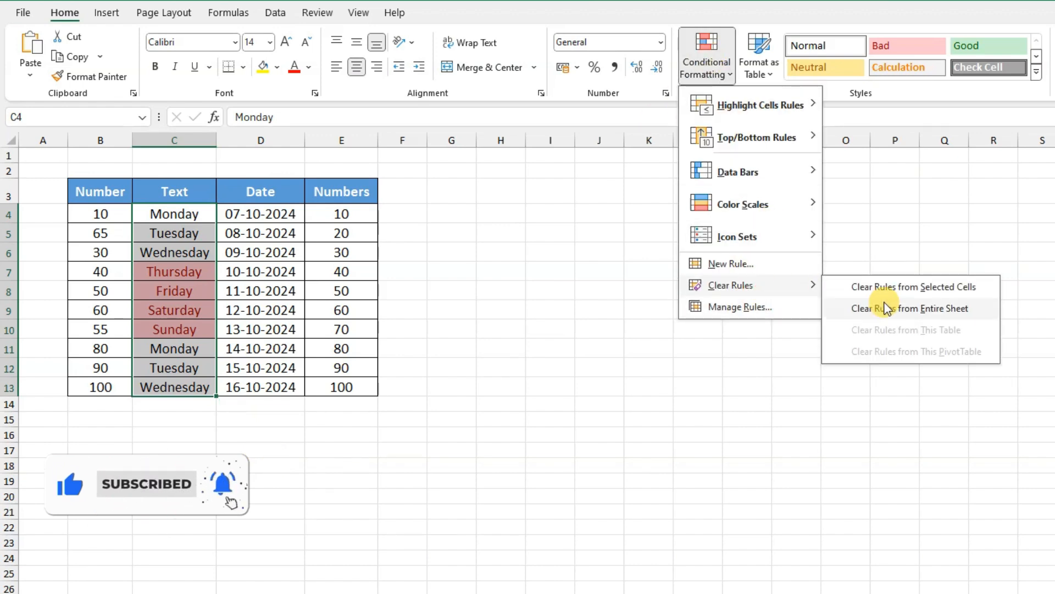
left_click(885, 308)
left_click(649, 290)
left_click(710, 61)
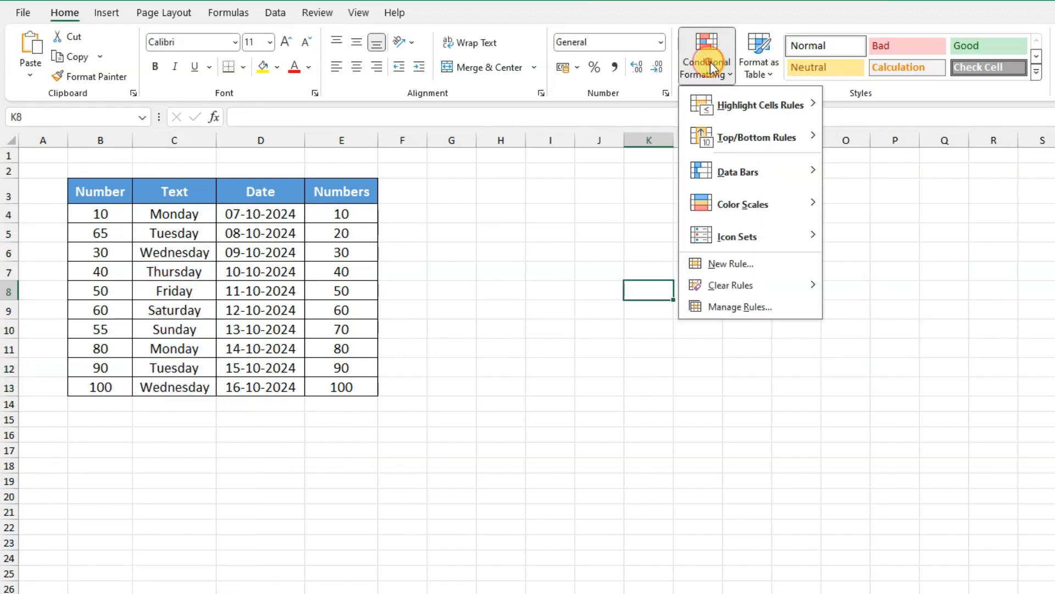
mouse_move(757, 107)
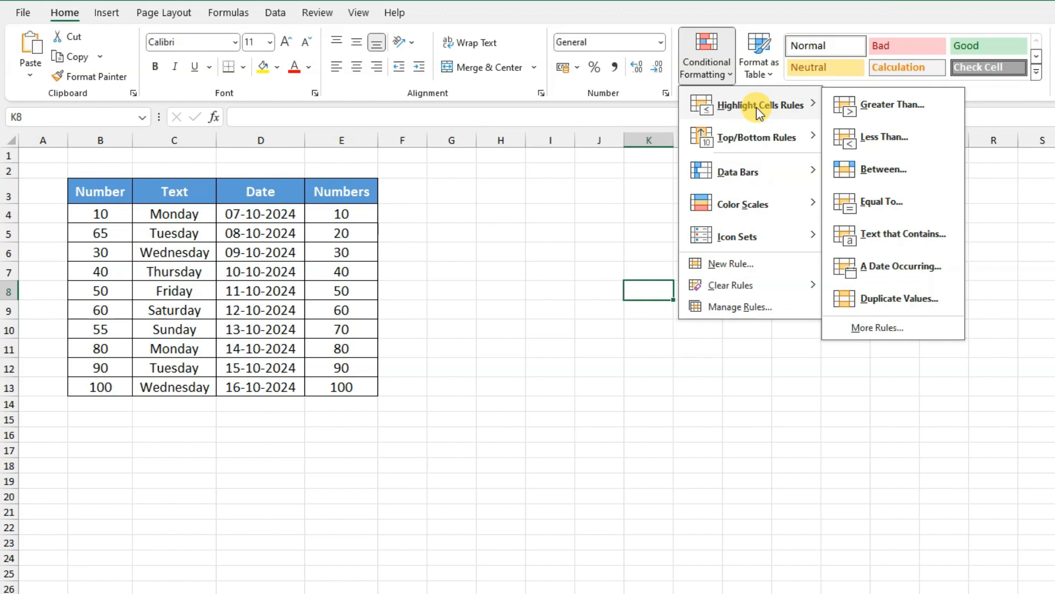
mouse_move(764, 142)
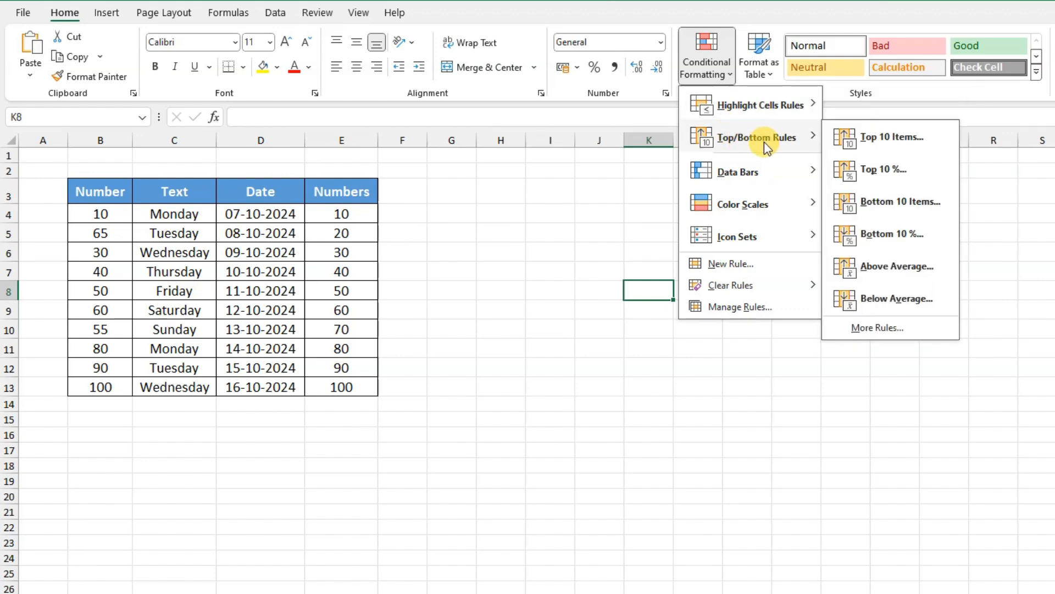
left_click(528, 242)
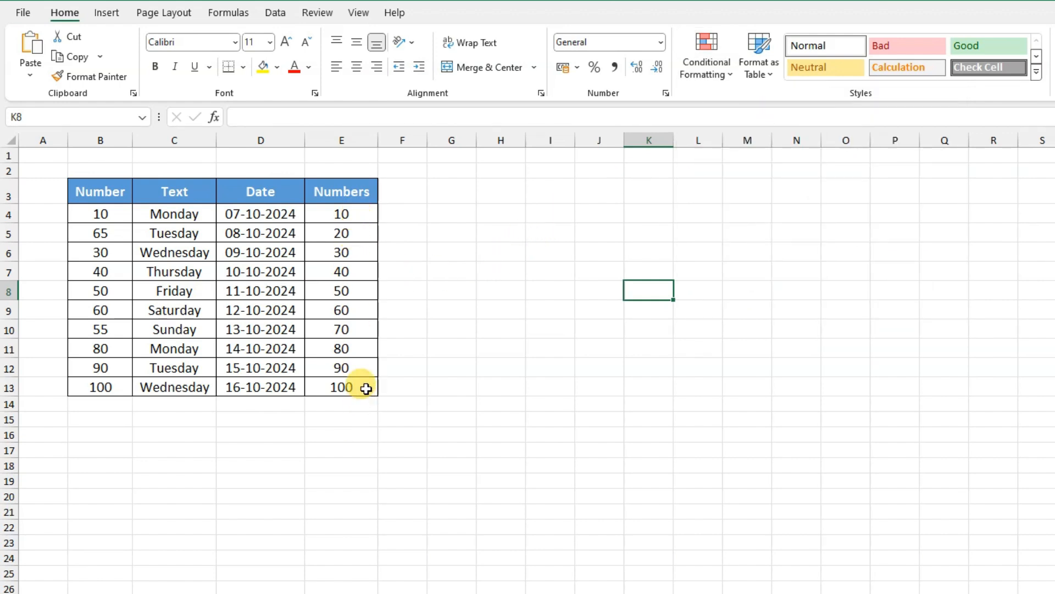
Highlight the top 1 item in E4:E13 of the Numbers column with Light Red Fill with Dark Red Text
left_click_drag(363, 210, 356, 383)
left_click(703, 65)
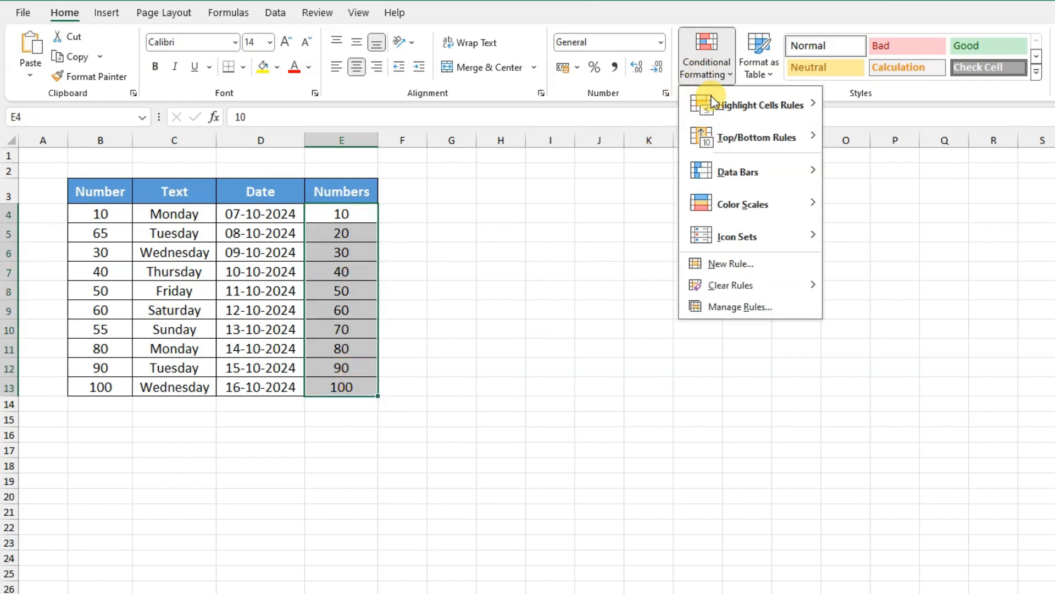
mouse_move(757, 140)
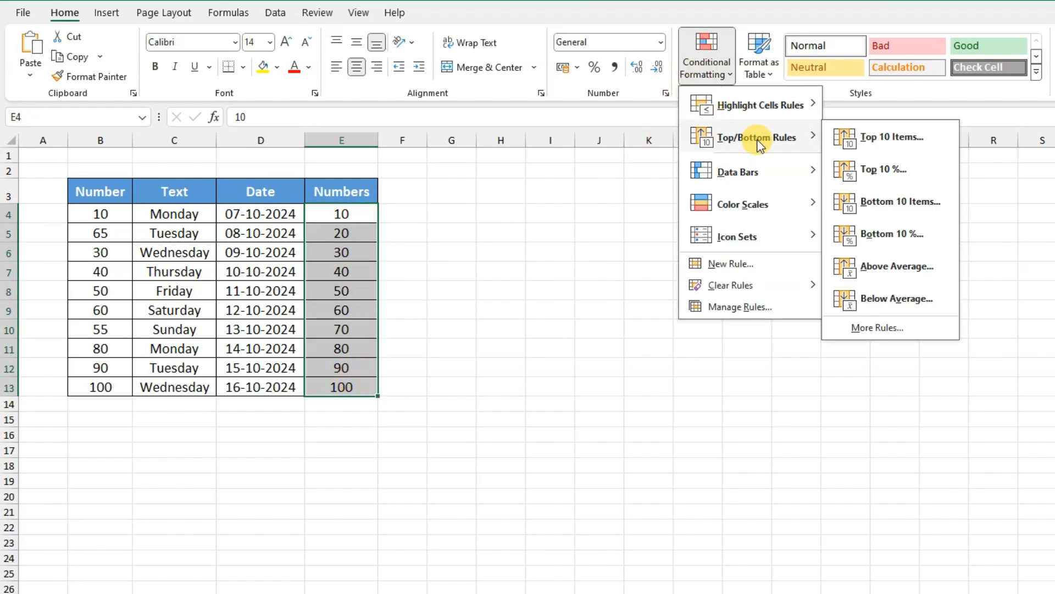
left_click(900, 141)
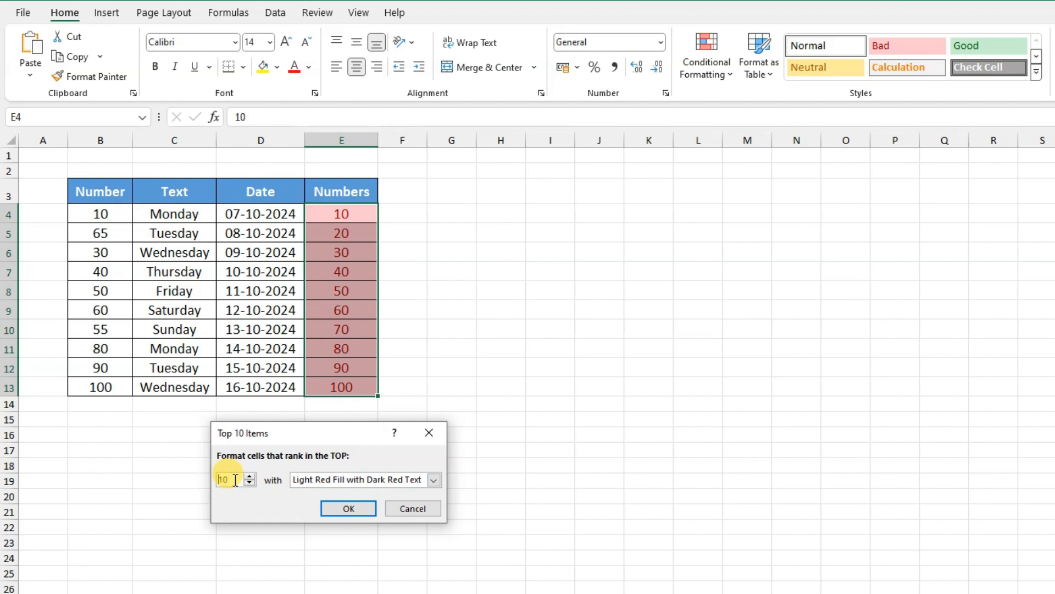
left_click_drag(233, 479, 197, 486)
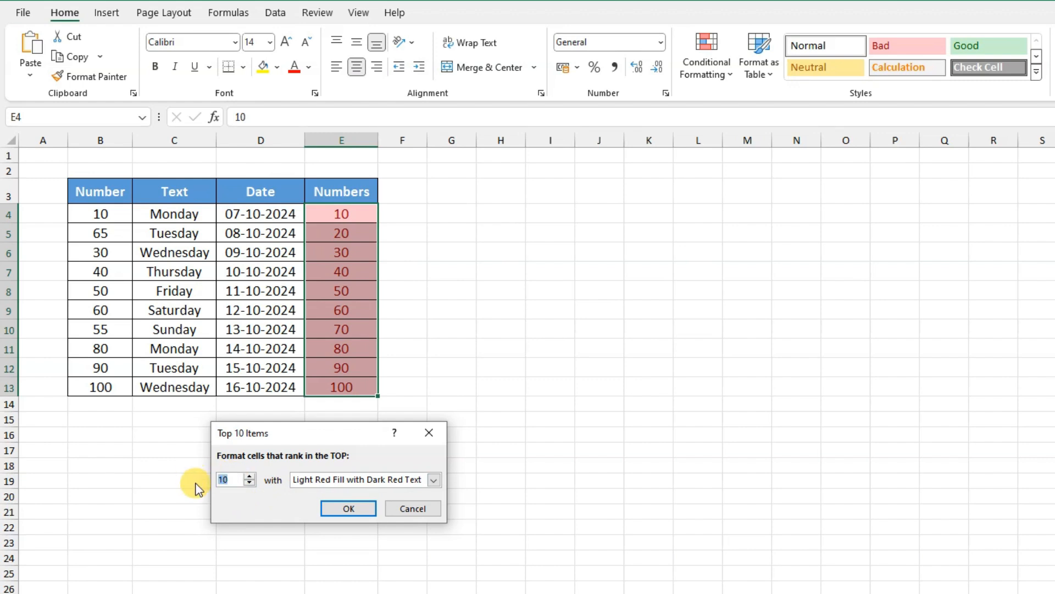
type("1")
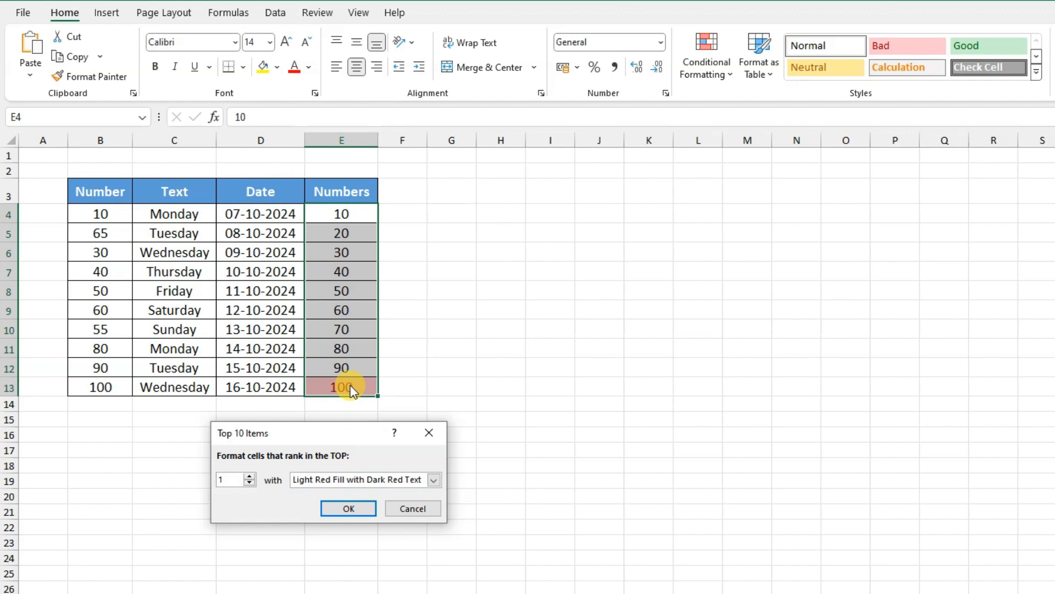
left_click(361, 506)
Change the value in cell E5 to 100 to test the top-item rule
left_click(355, 232)
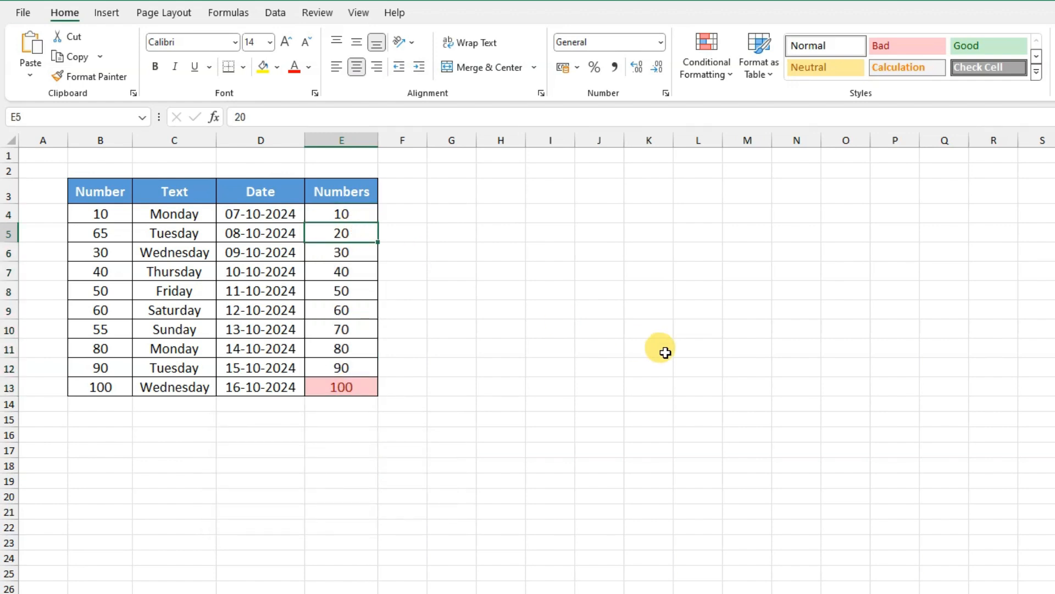
type("1")
key("Return")
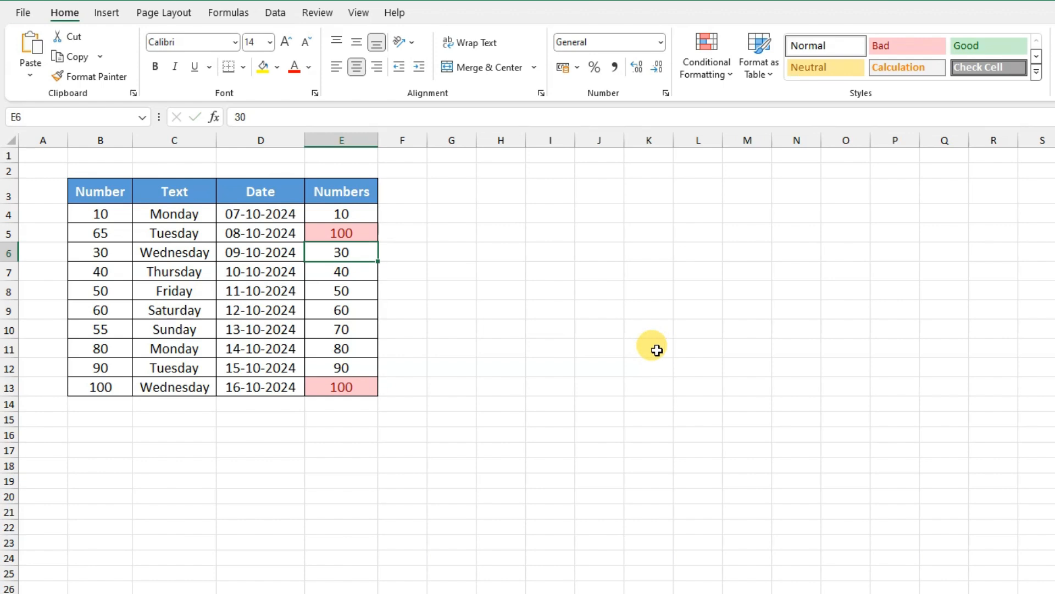
Remove the top-item rule from the Numbers column by clearing conditional formatting from the entire sheet
left_click(555, 252)
left_click(709, 69)
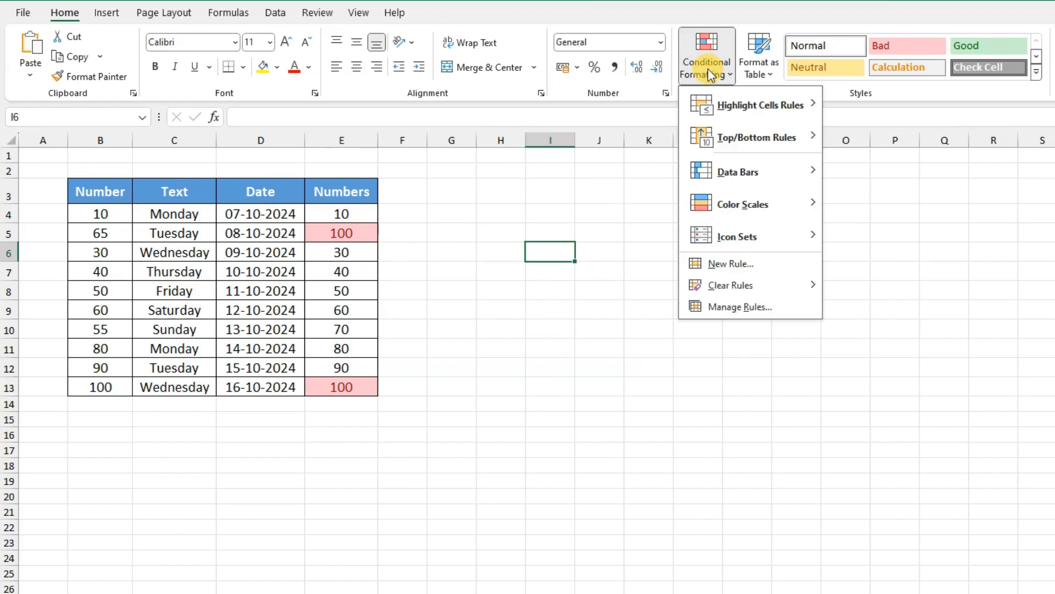
left_click(735, 285)
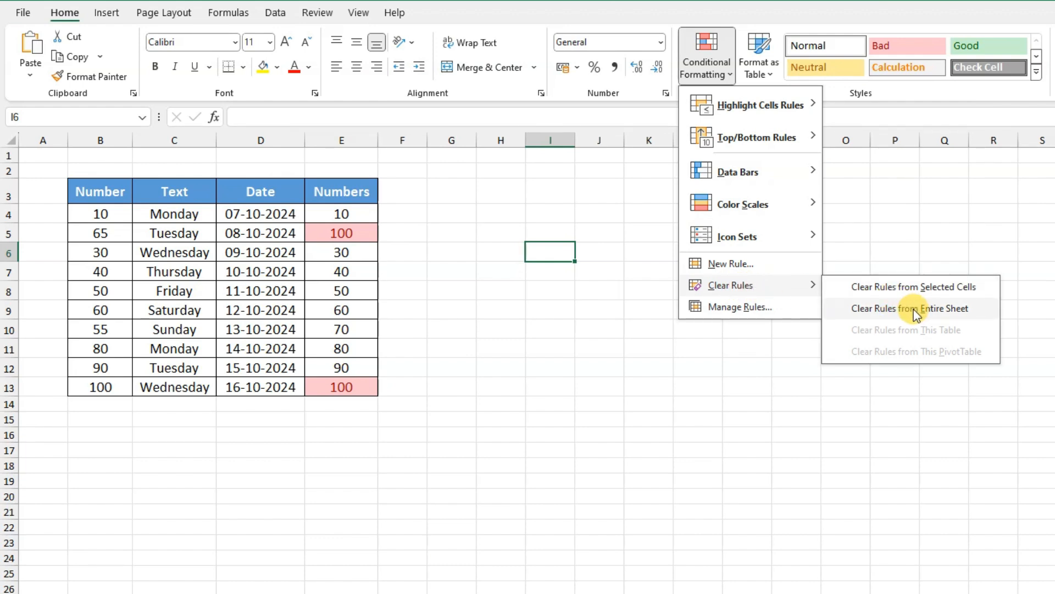
left_click(883, 308)
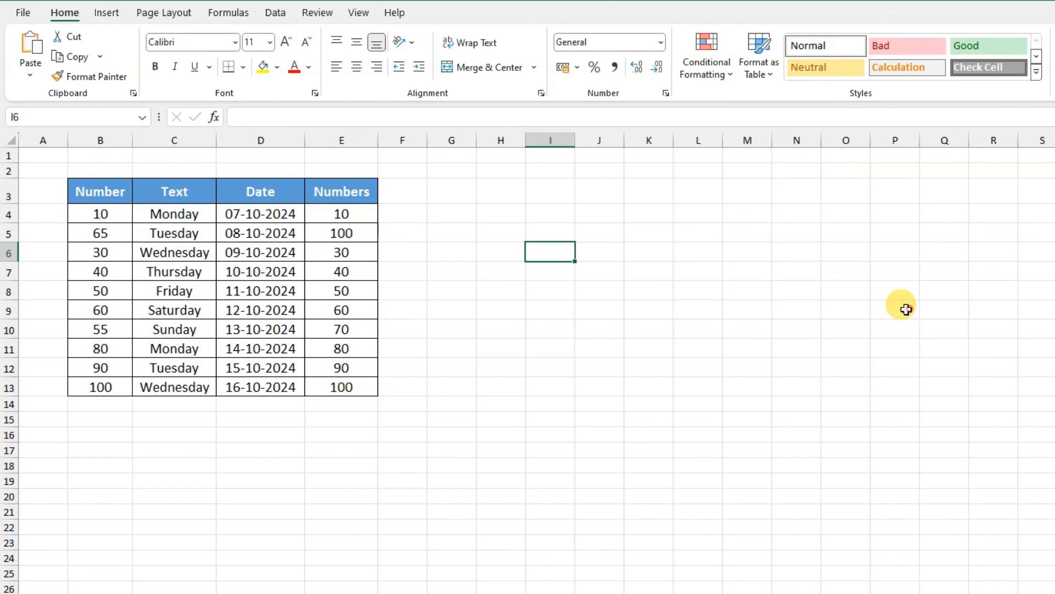
Highlight the bottom 1 item in E4:E13 of the Numbers column with Light Red Fill with Dark Red Text
left_click(342, 214)
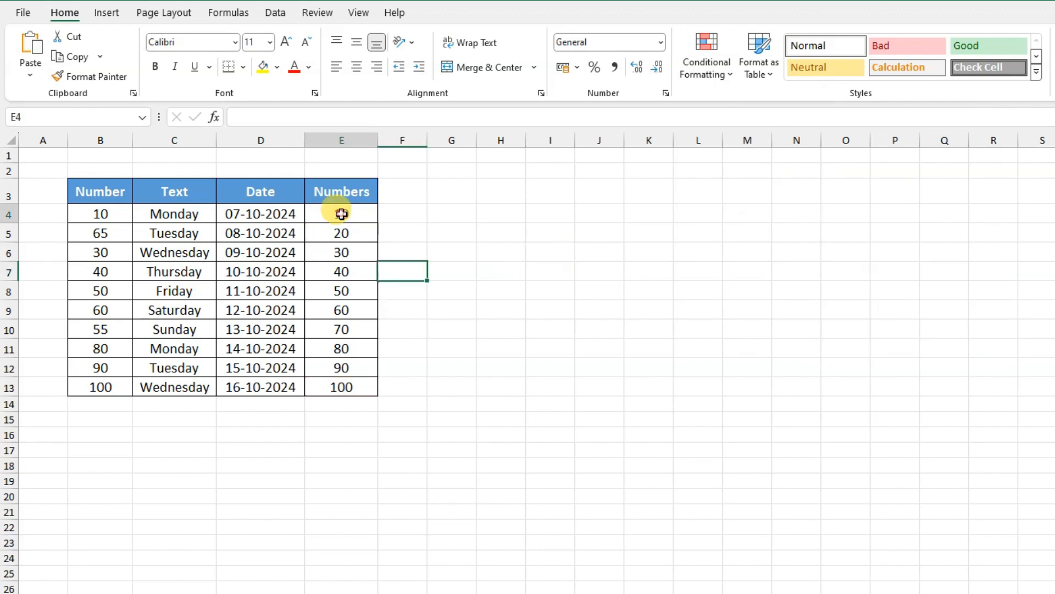
left_click_drag(341, 214, 350, 383)
left_click(702, 69)
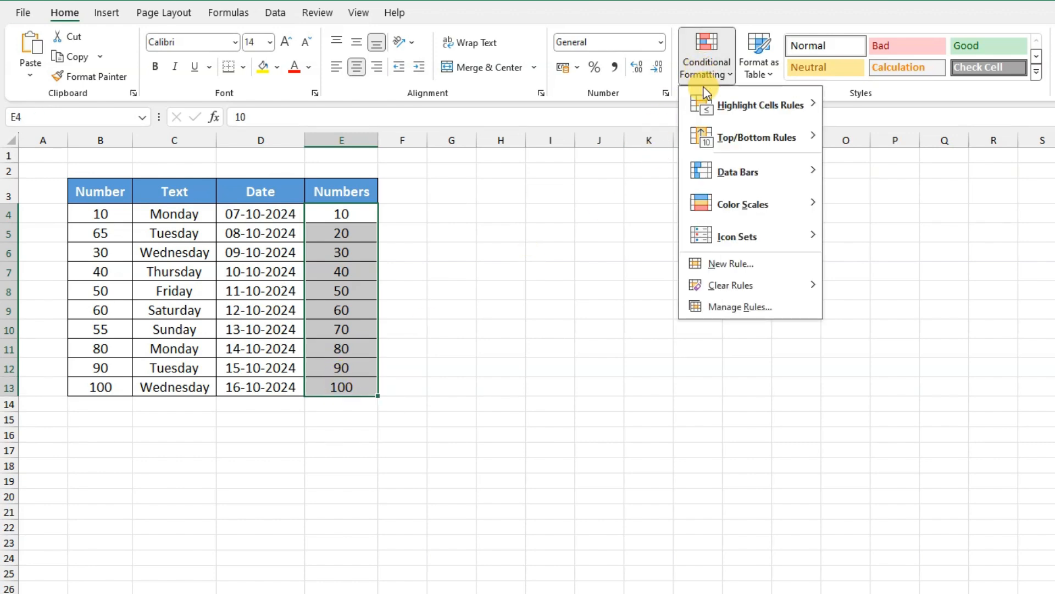
mouse_move(766, 146)
left_click(887, 202)
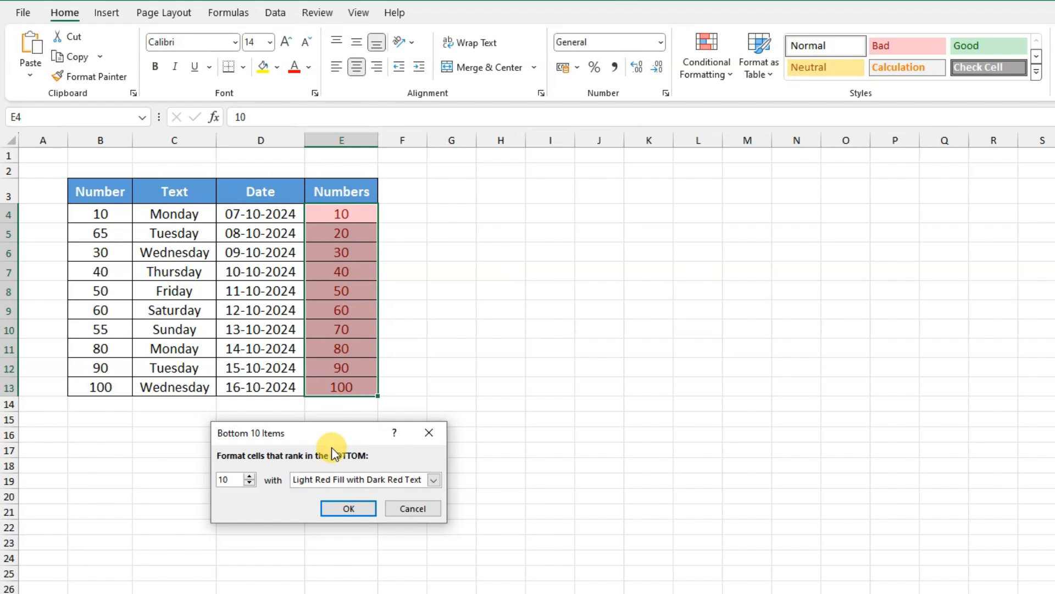
left_click_drag(234, 480, 209, 480)
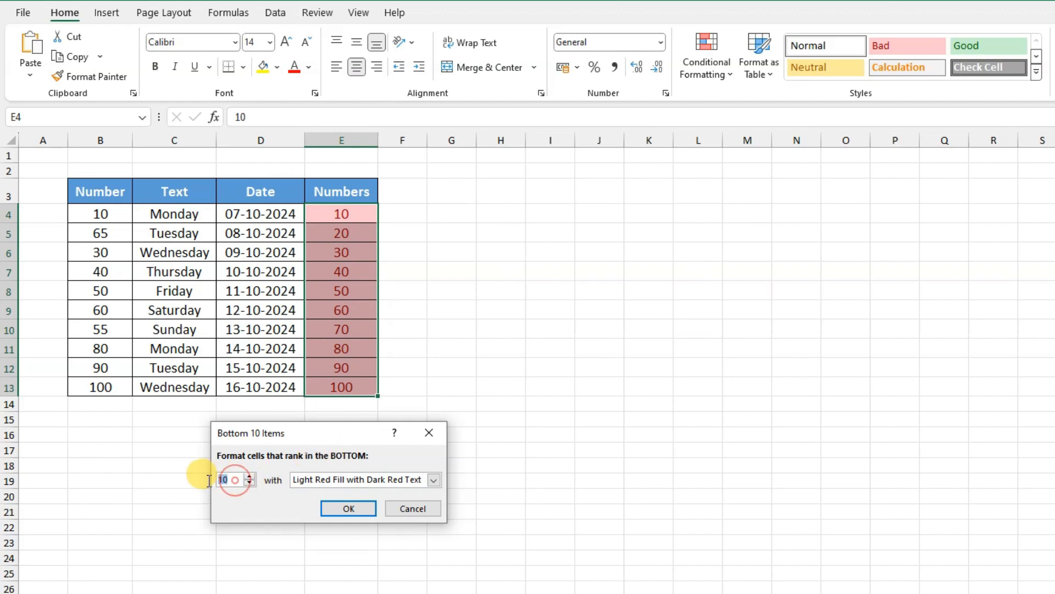
type("1")
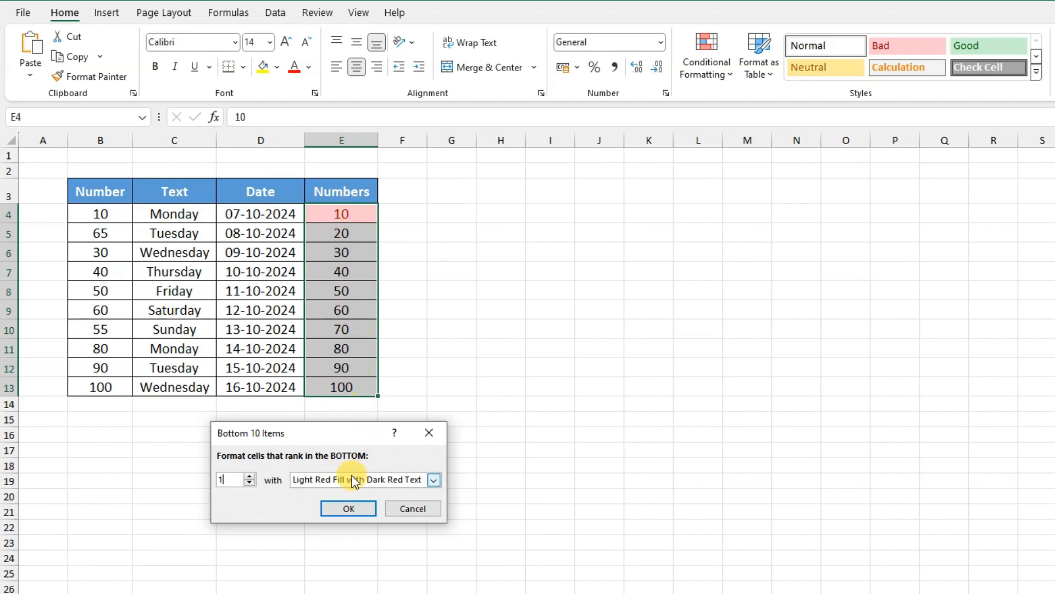
left_click(432, 479)
left_click(431, 480)
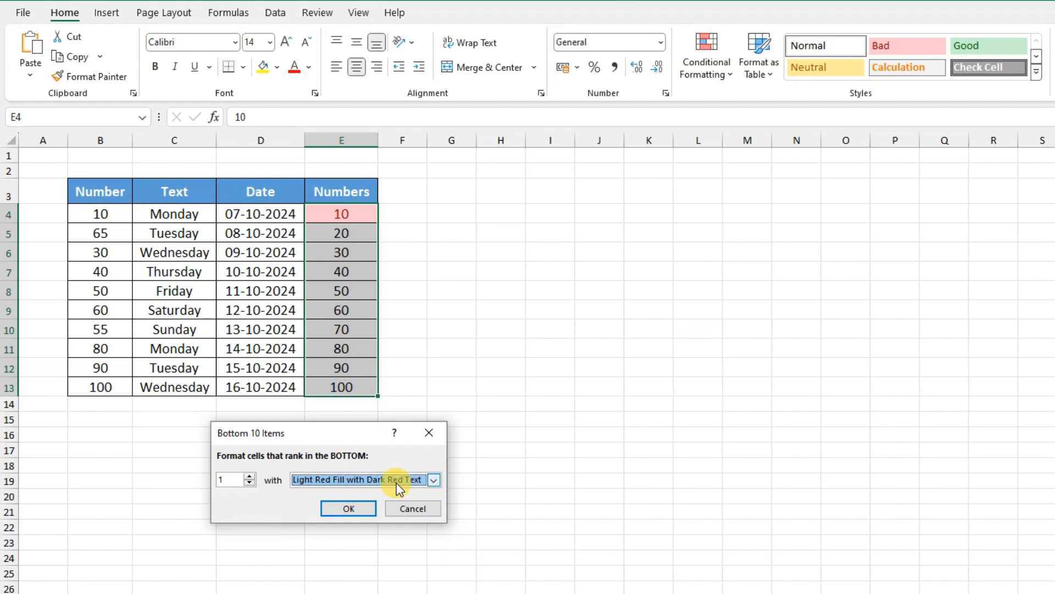
left_click(348, 508)
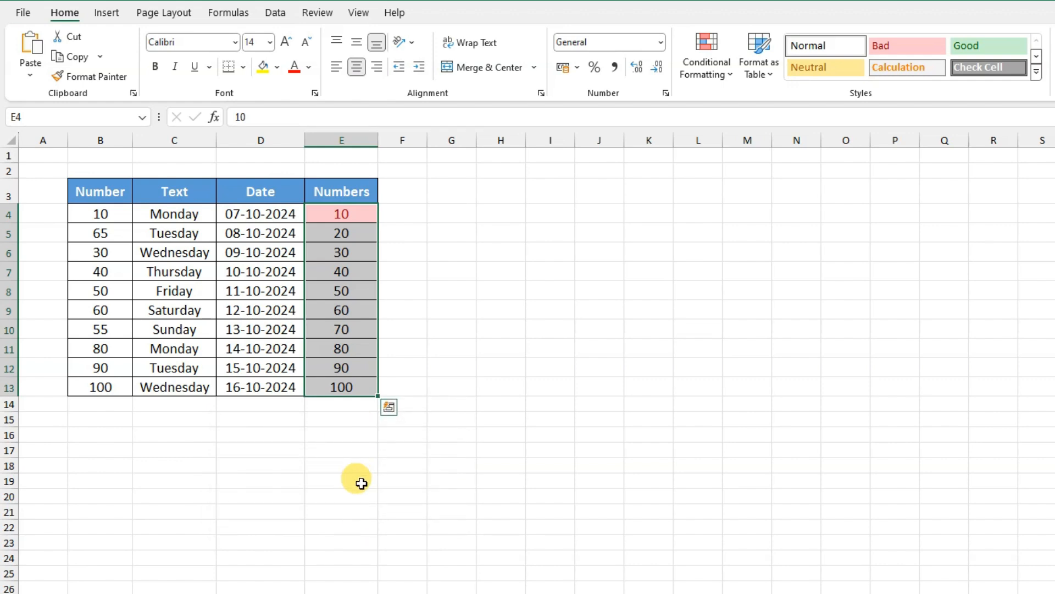
left_click(599, 385)
left_click(711, 66)
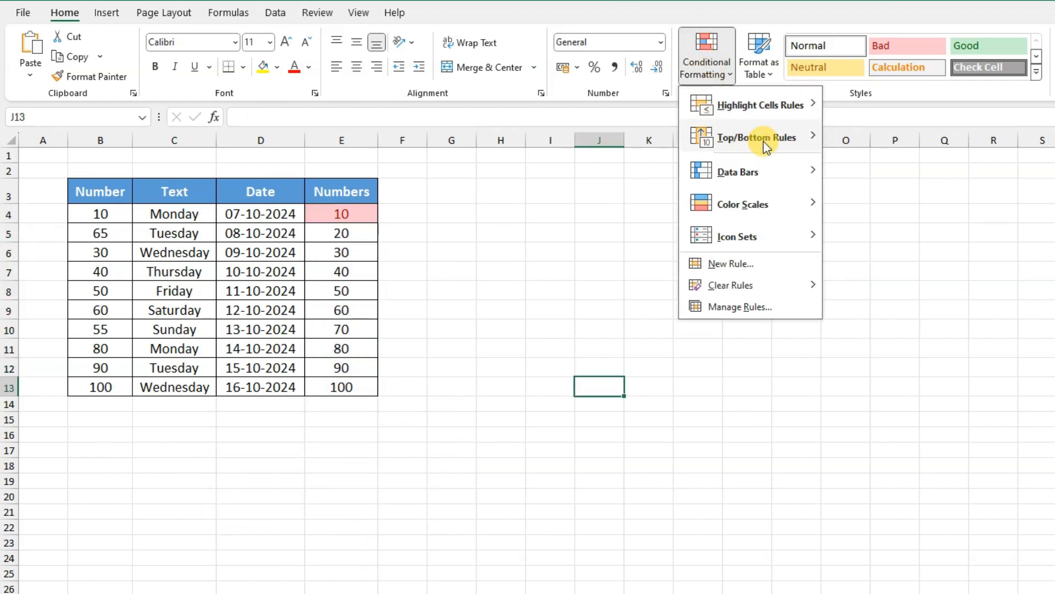
mouse_move(758, 137)
left_click(616, 197)
Remove the bottom-item rule by clearing conditional formatting from the entire sheet
left_click(704, 73)
mouse_move(739, 284)
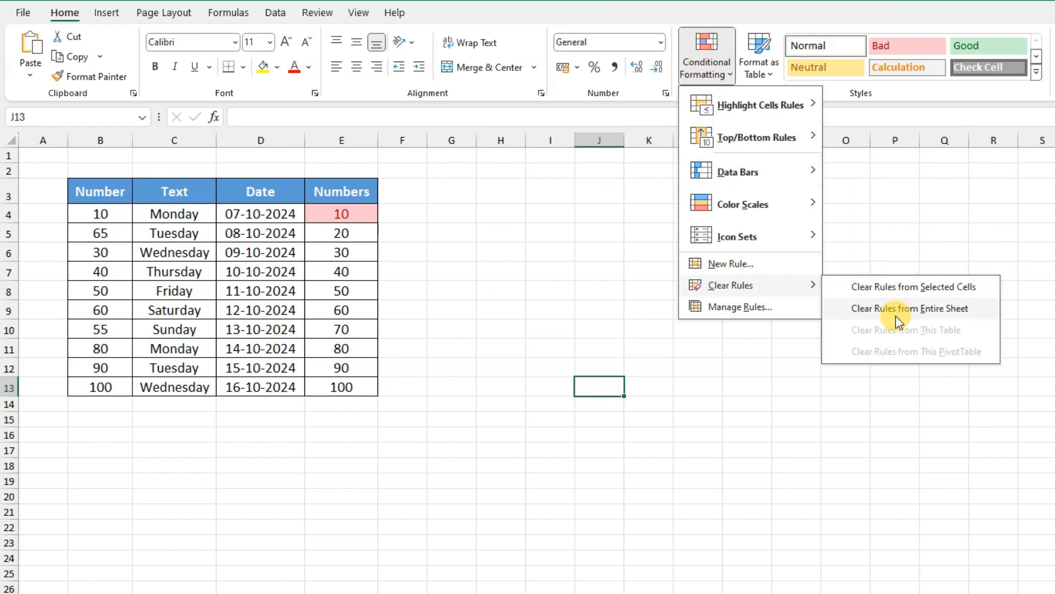
left_click(901, 311)
Set up a Top 10% rule on E4:E13 that formats the top 30% with Light Red Fill with Dark Red Text
left_click_drag(357, 214, 364, 384)
left_click(706, 72)
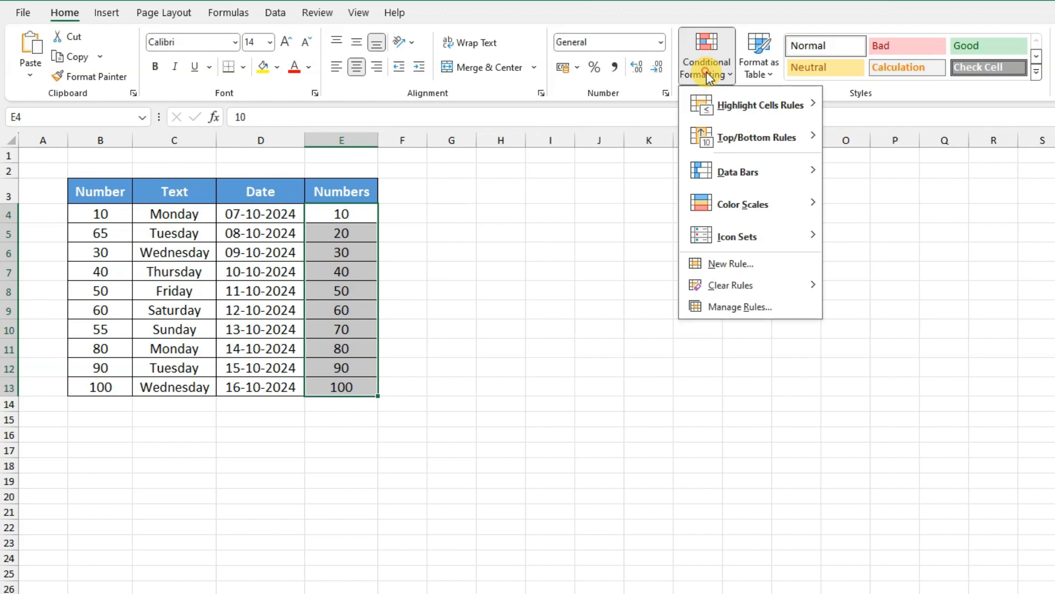
mouse_move(780, 147)
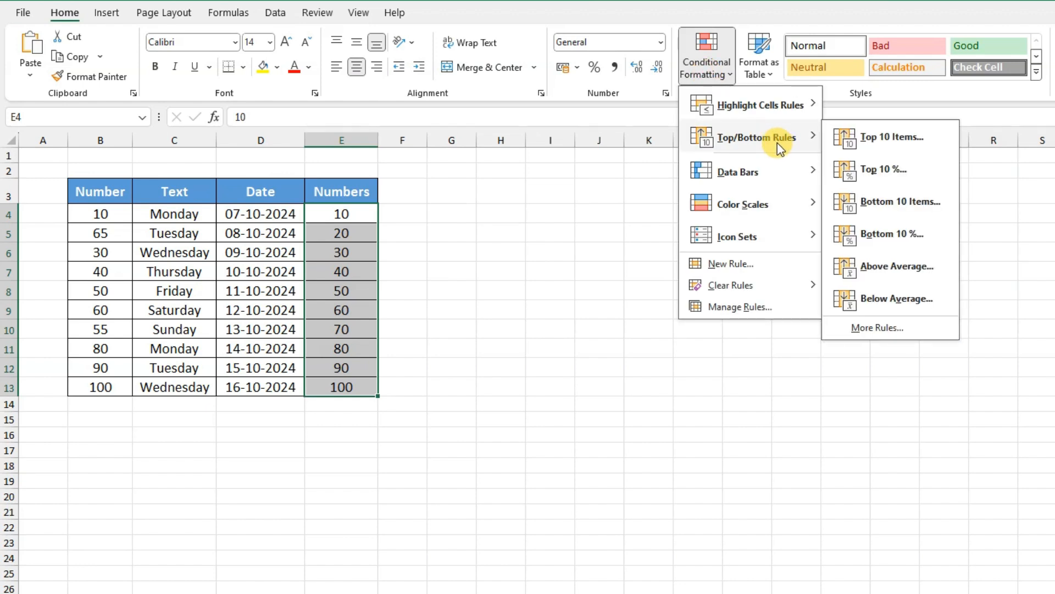
left_click(893, 168)
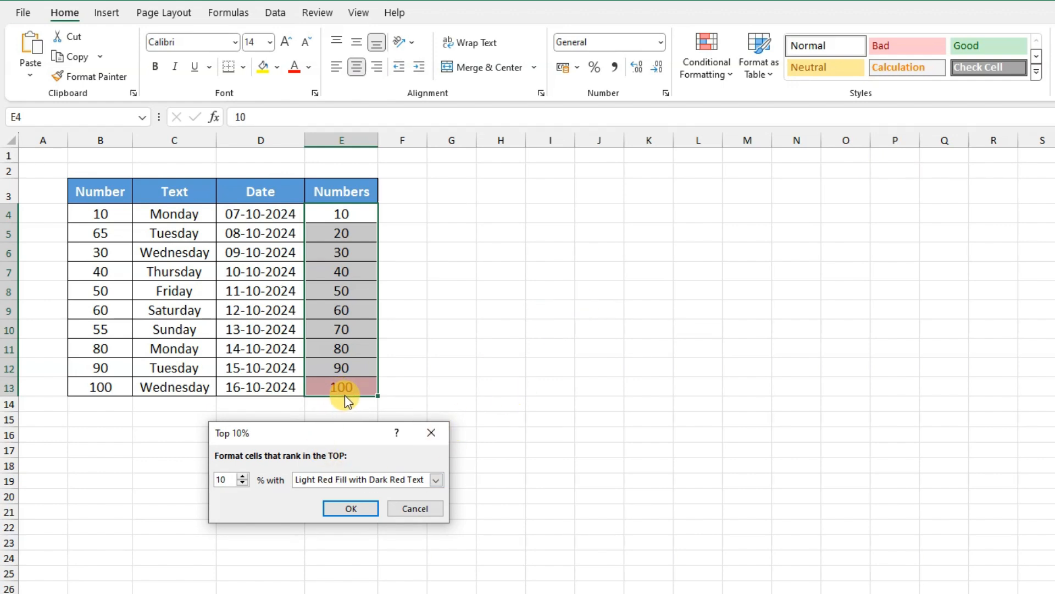
left_click_drag(226, 480, 215, 491)
type("30")
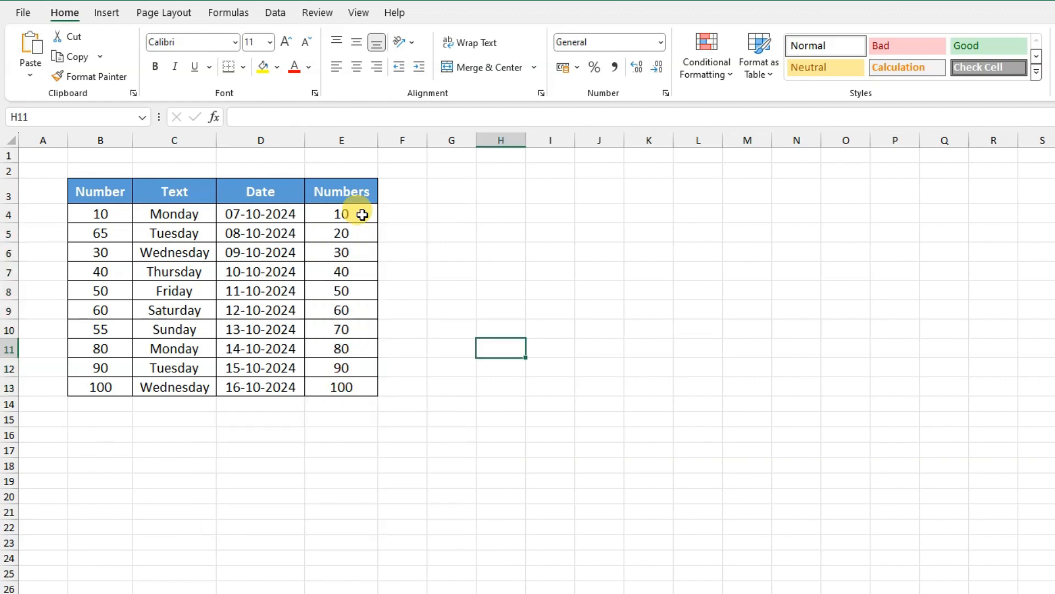
Highlight the bottom 20% of values in E4:E13 of the Numbers column with Light Red Fill with Dark Red Text
left_click_drag(358, 213, 353, 385)
left_click(712, 73)
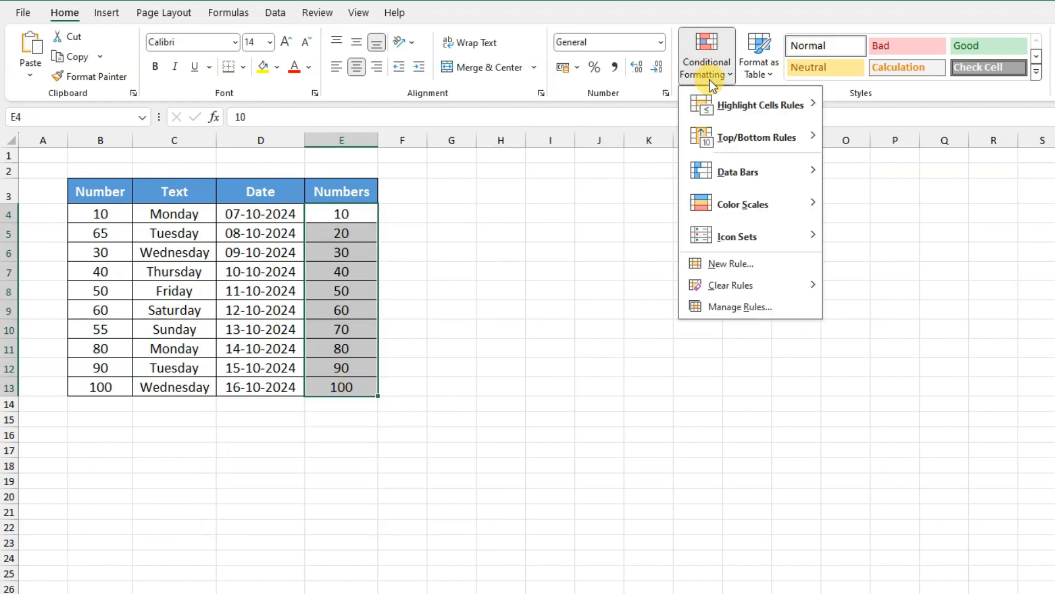
mouse_move(789, 149)
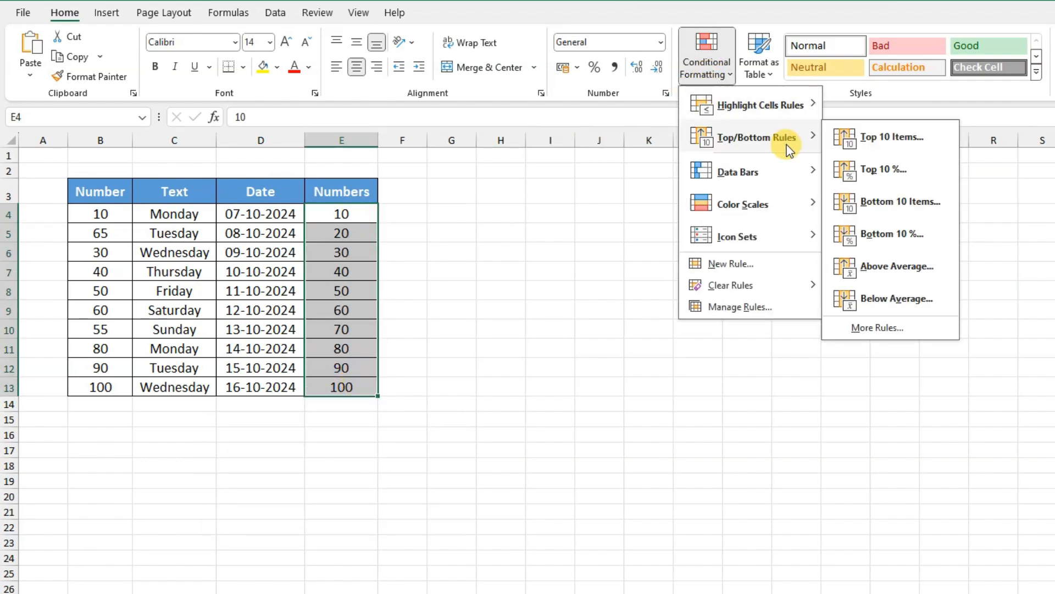
left_click(895, 235)
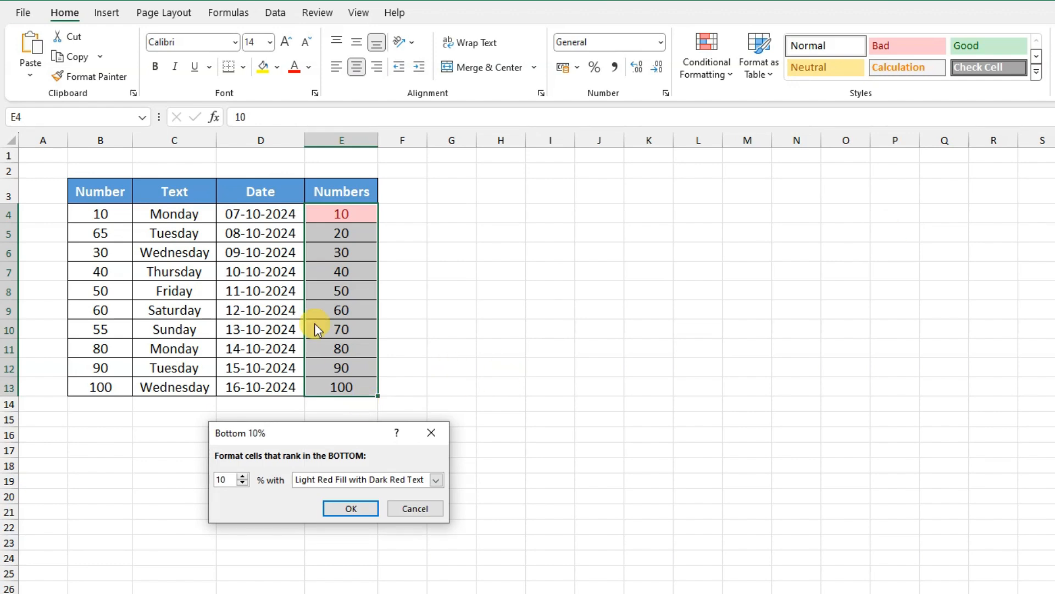
left_click(232, 478)
type("20")
left_click(233, 478)
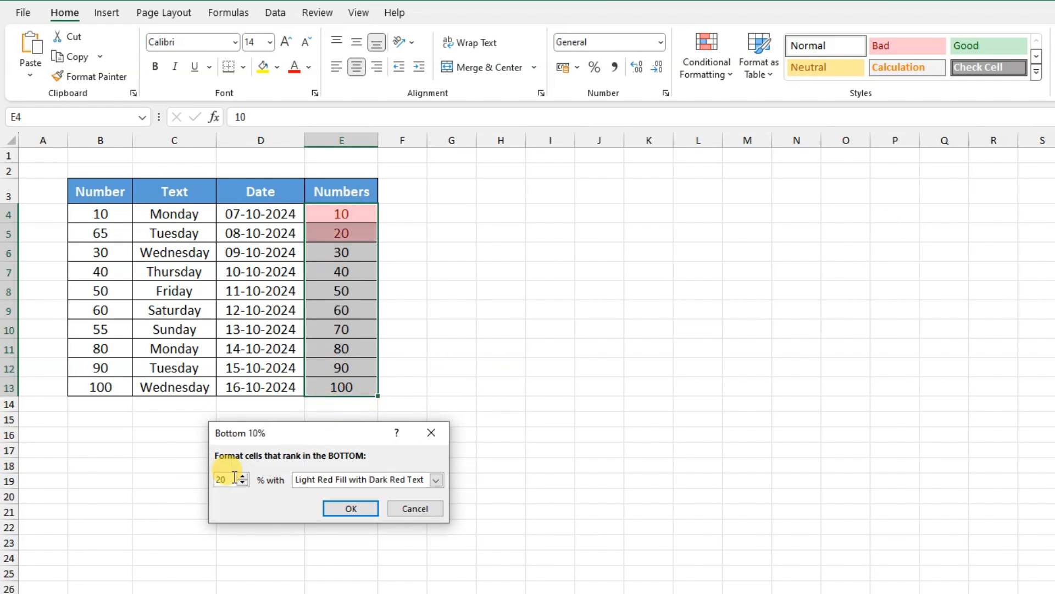
left_click(347, 509)
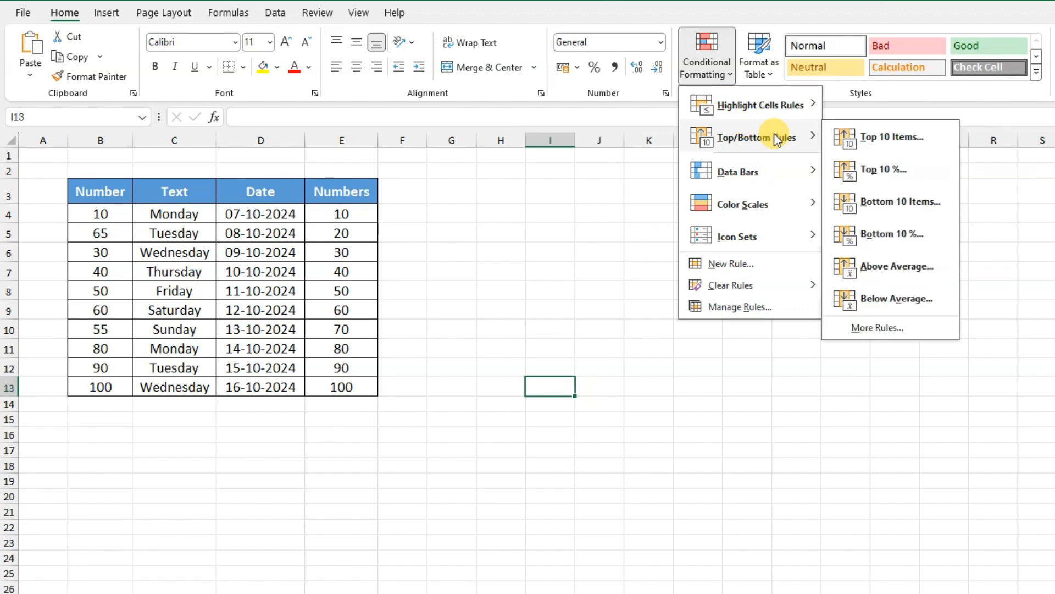
Set up an Above Average rule on E4:E13 that uses Light Red Fill with Dark Red Text
left_click(373, 243)
left_click_drag(344, 213, 355, 383)
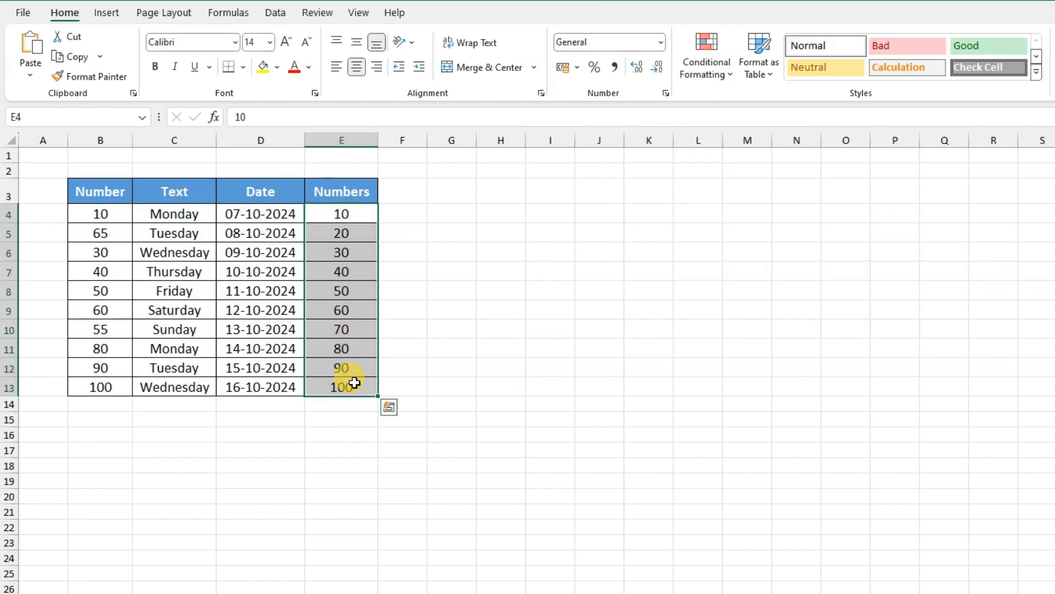
left_click(705, 73)
mouse_move(768, 140)
left_click(893, 266)
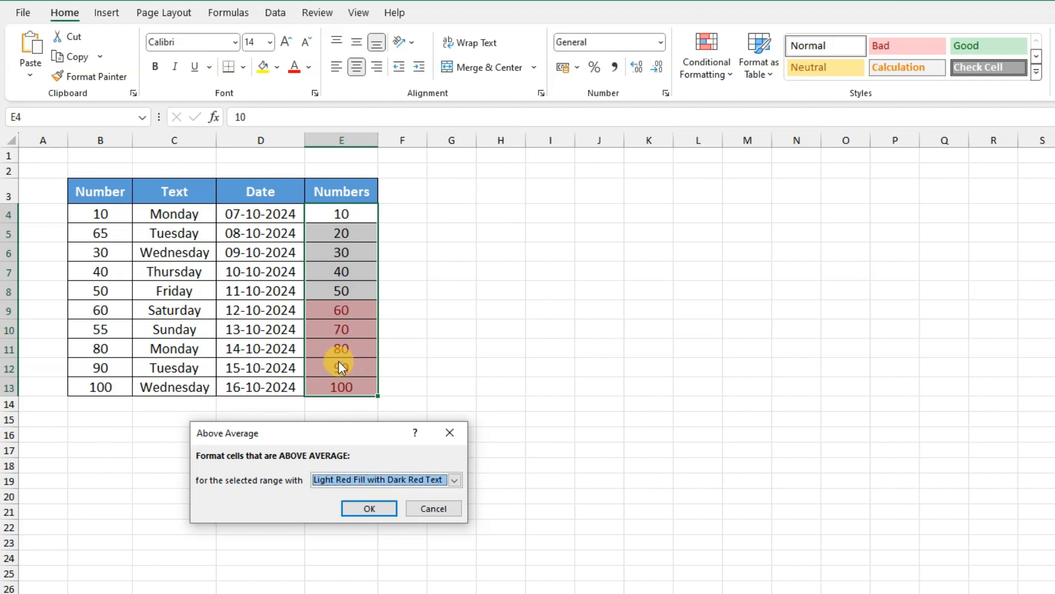
key("Escape")
Highlight the below-average values in E4:E13 with Light Red Fill with Dark Red Text
left_click_drag(347, 214, 367, 391)
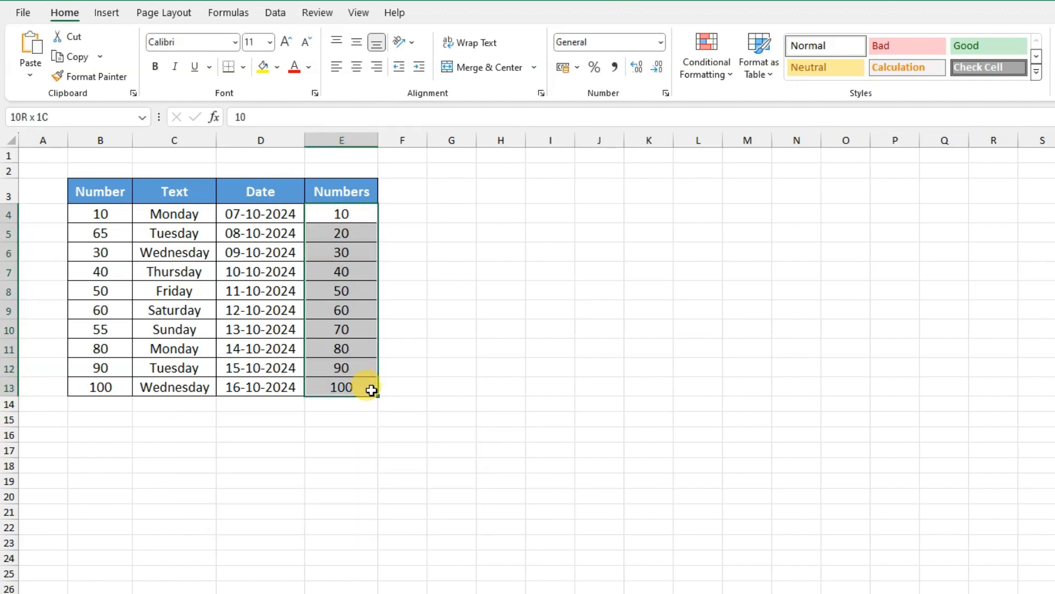
left_click(712, 57)
mouse_move(787, 142)
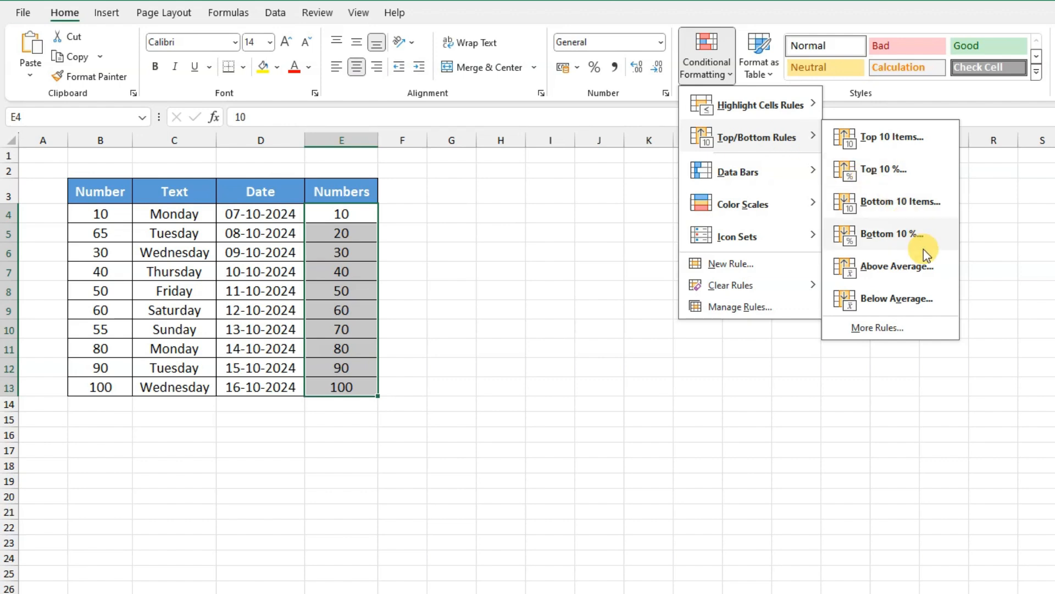
left_click(897, 298)
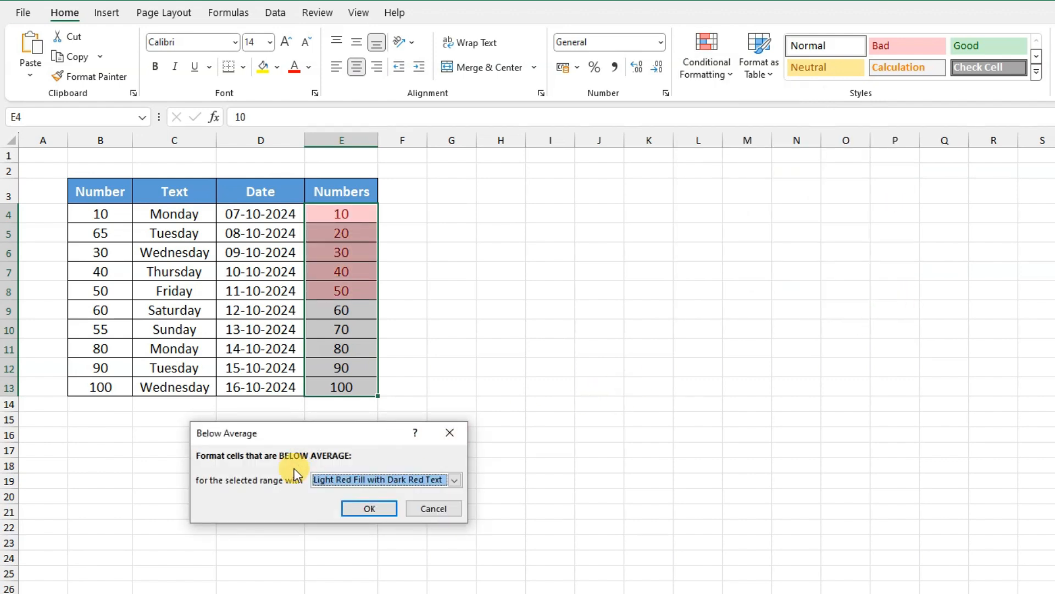
key("Escape")
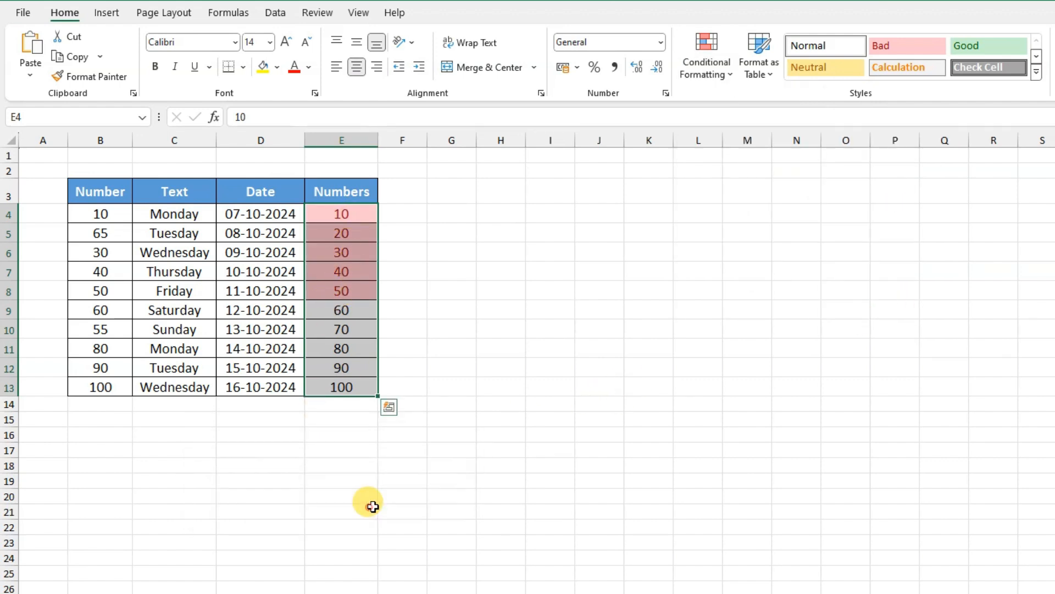
left_click(500, 450)
Apply blue gradient-fill data bars to E4:E13 in the Numbers column
left_click(707, 63)
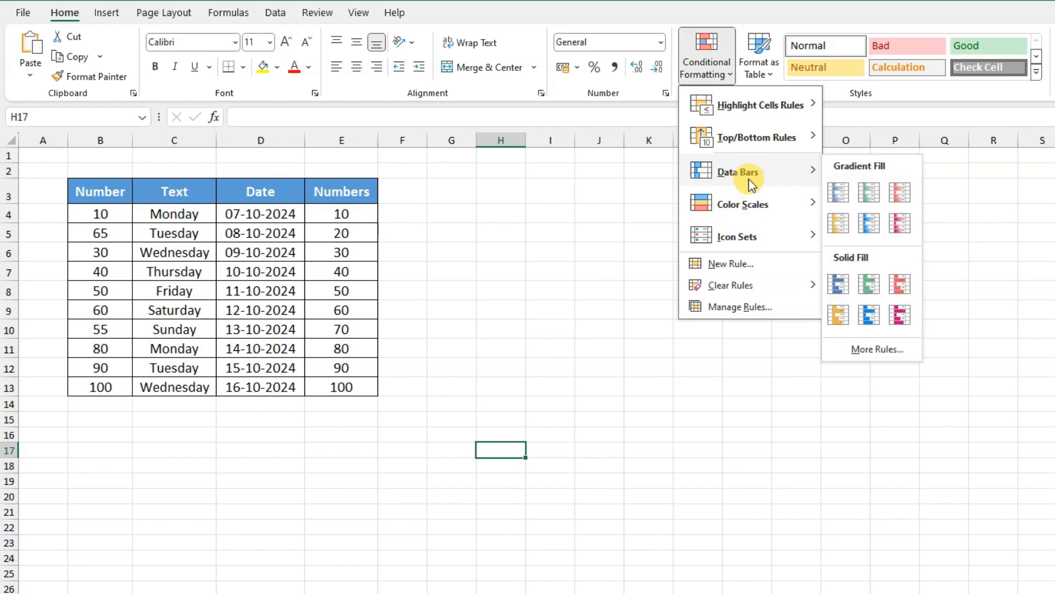
left_click_drag(341, 215, 354, 384)
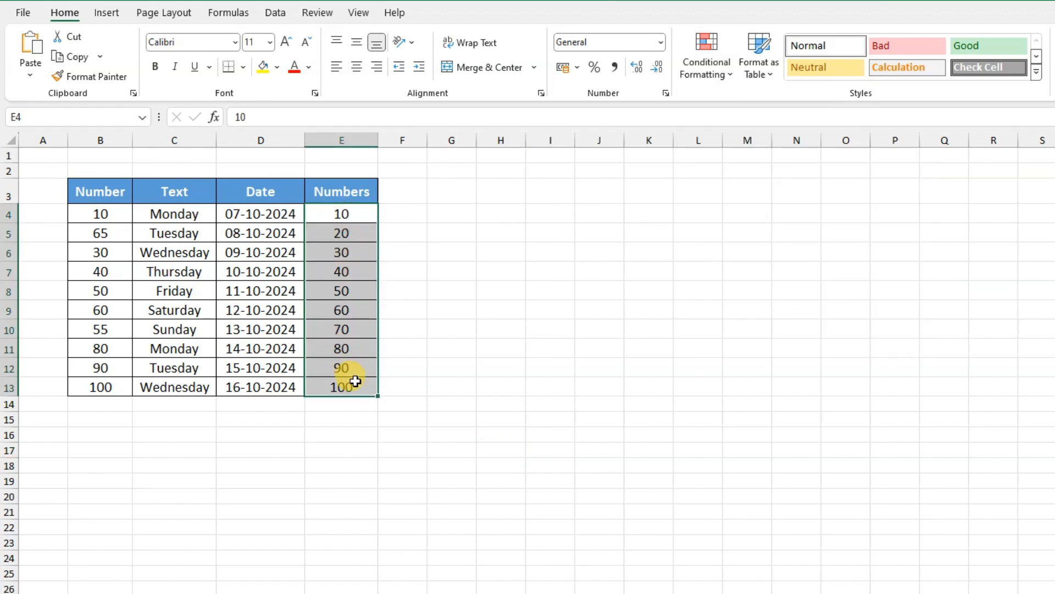
left_click(701, 63)
mouse_move(747, 173)
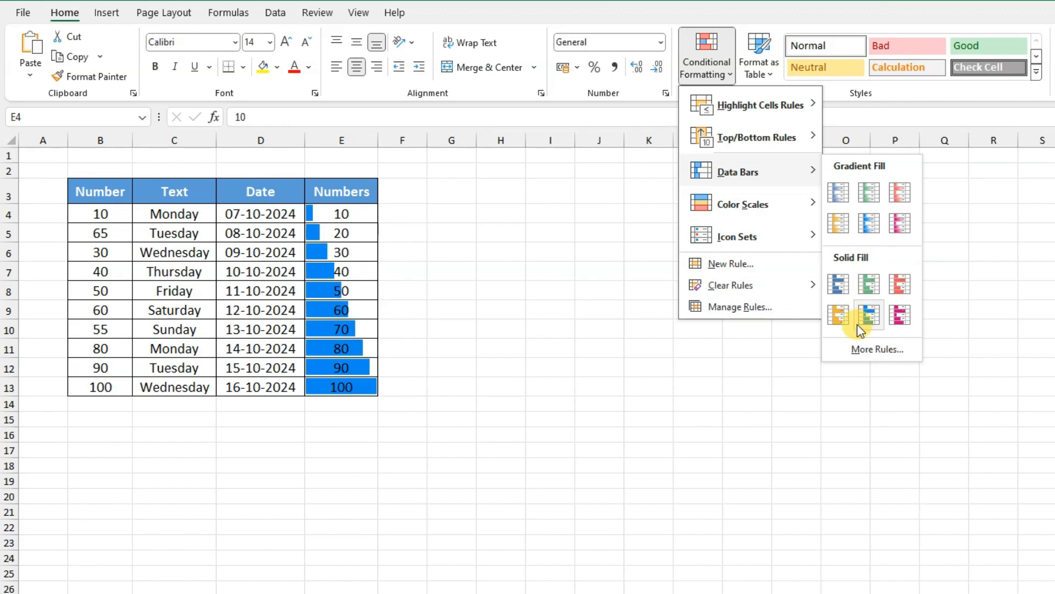
left_click(841, 191)
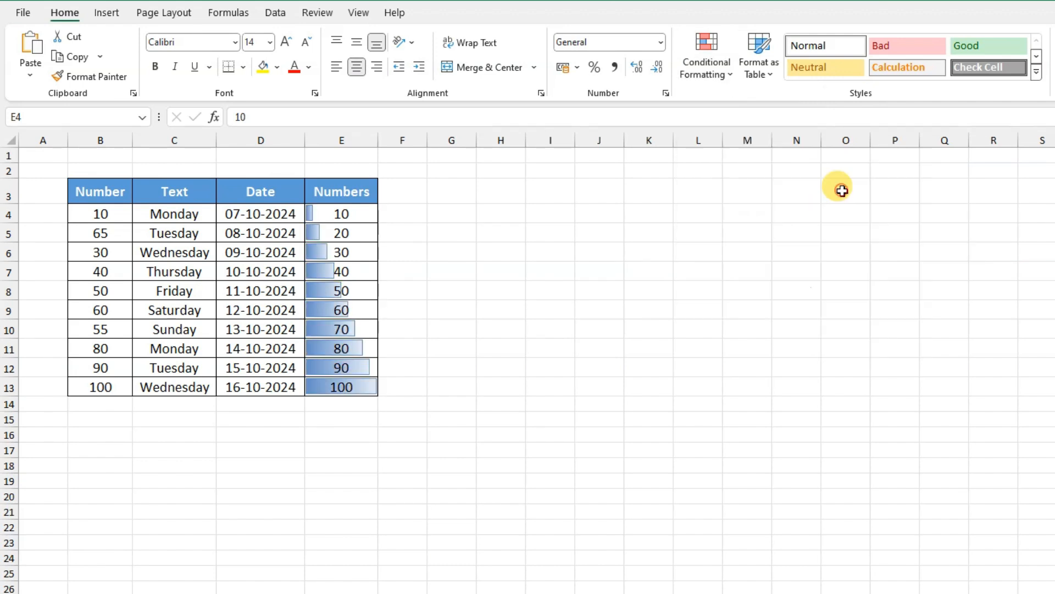
left_click(349, 429)
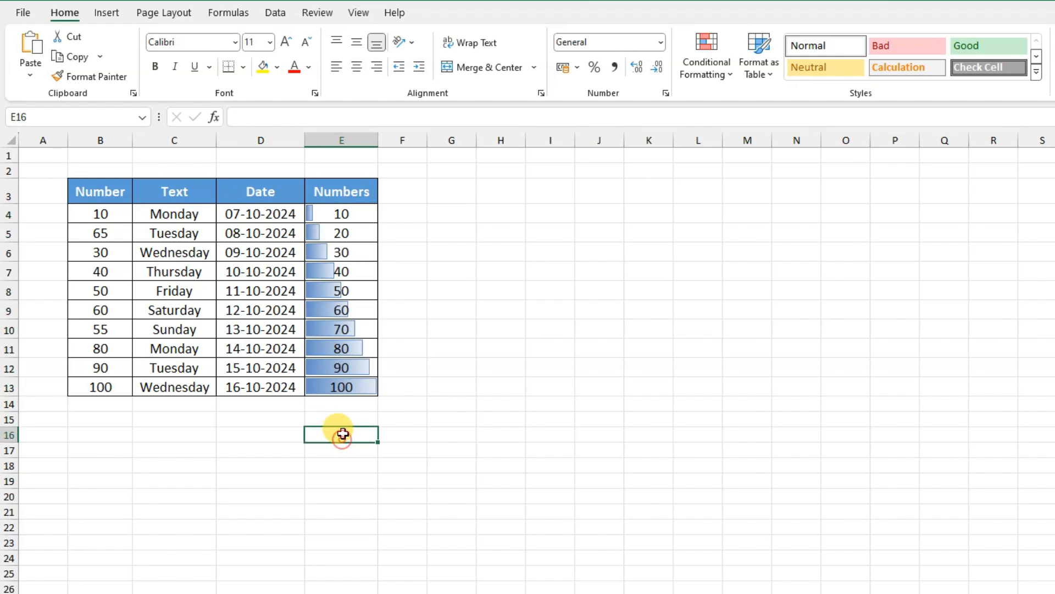
Open cell E4 of the Numbers column for editing and close it again
left_click(349, 211)
key("F2")
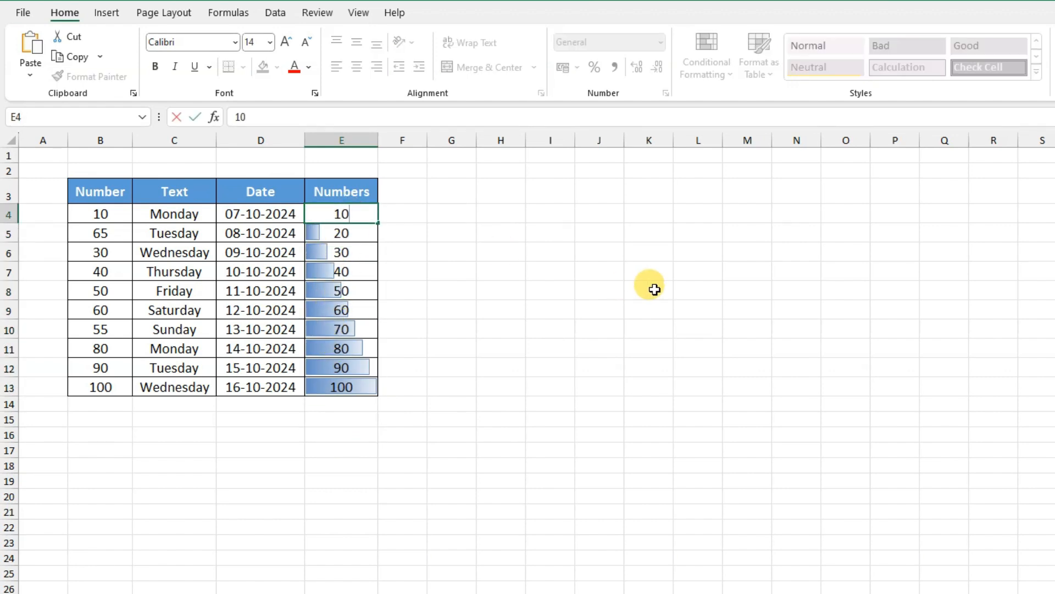
key("Return")
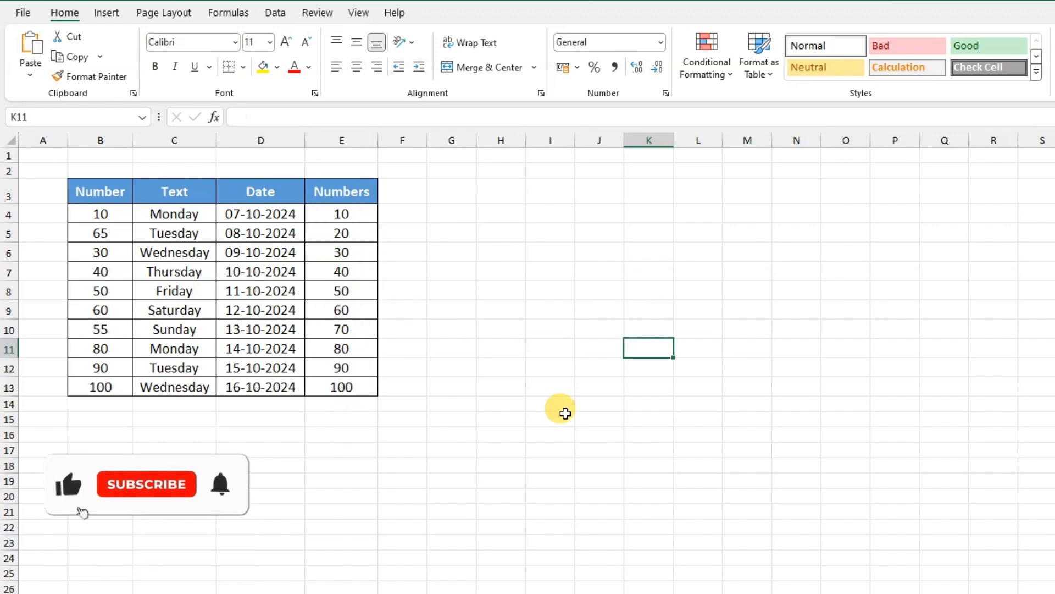
Apply the three-color green-yellow-red color scale to E4:E13, with green for the highest numbers
left_click(552, 418)
left_click_drag(354, 214, 365, 384)
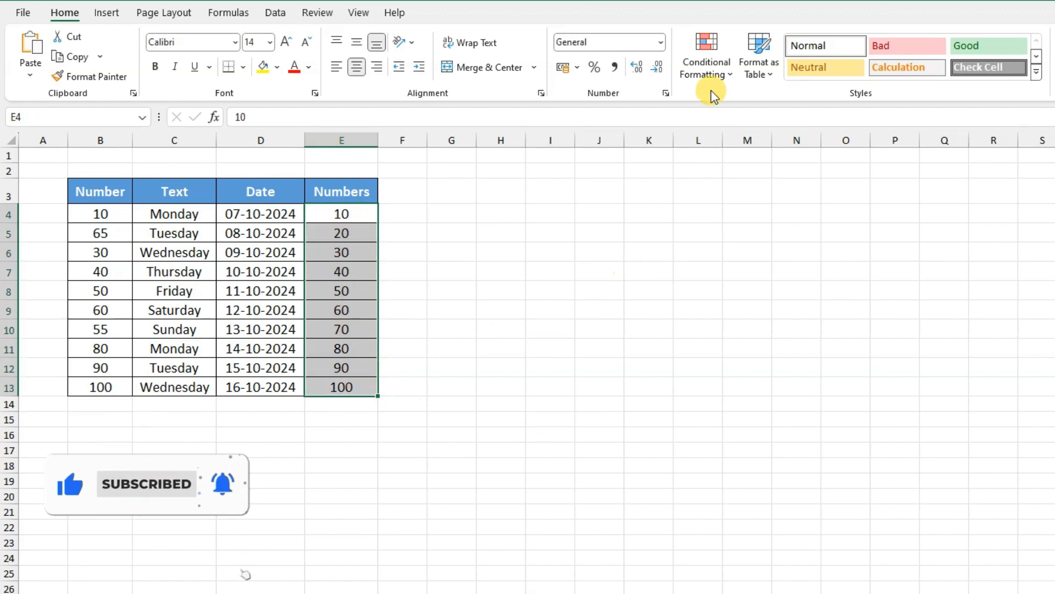
left_click(705, 72)
mouse_move(763, 212)
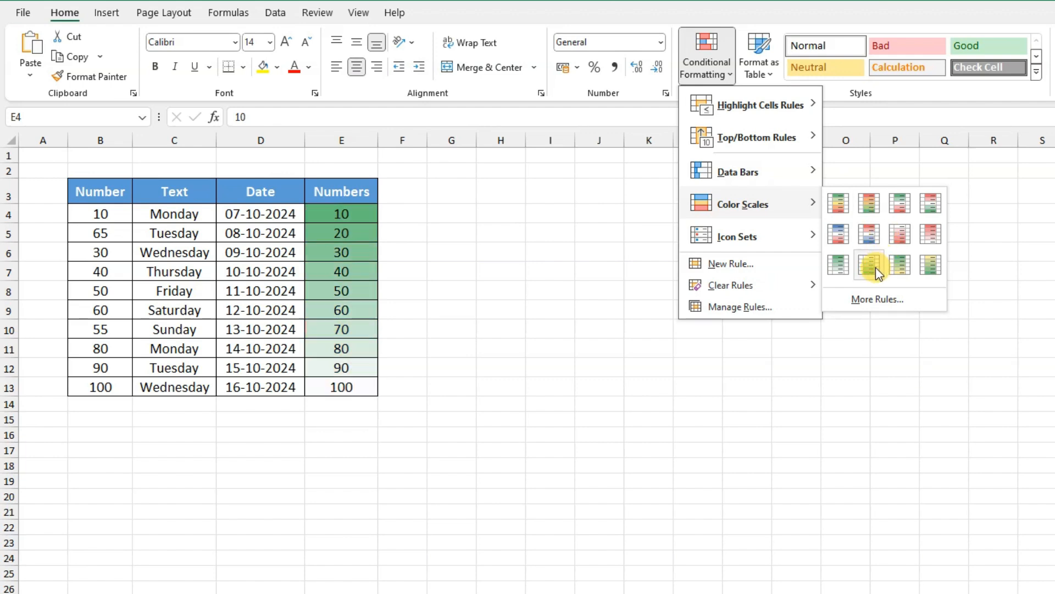
left_click(837, 203)
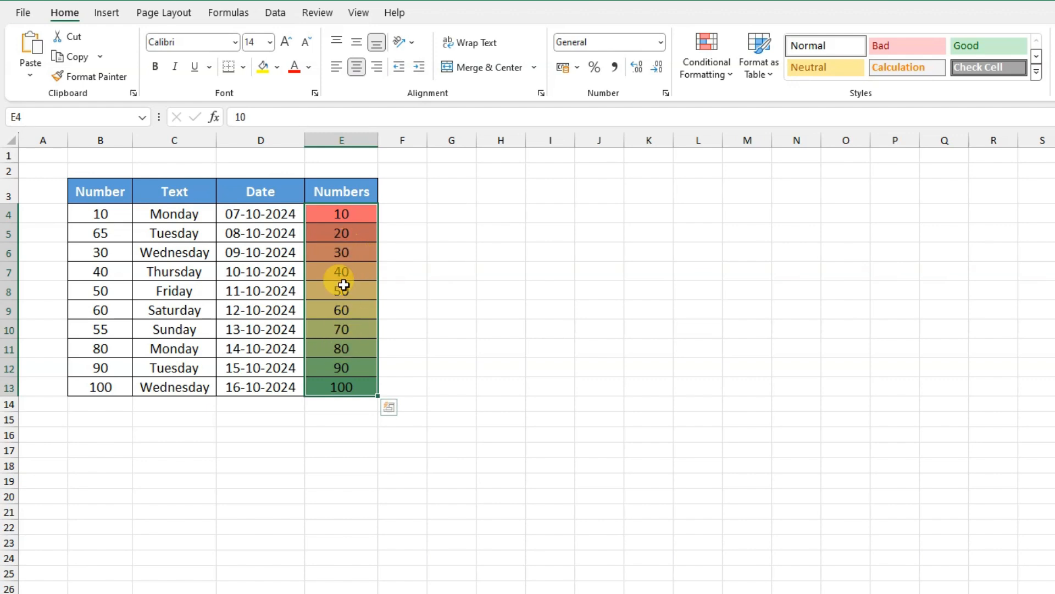
left_click(421, 336)
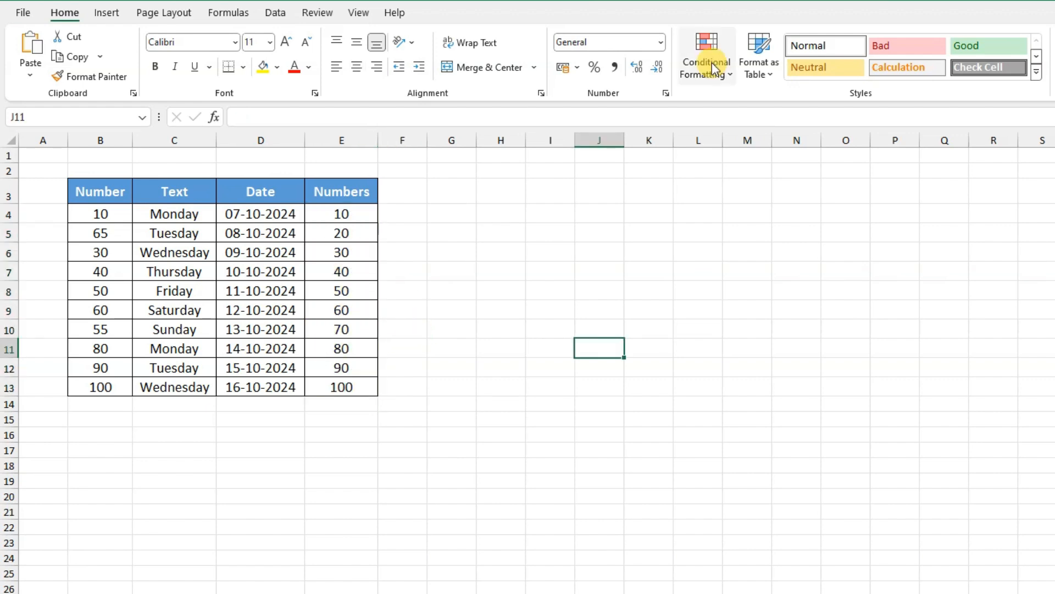
left_click(711, 63)
mouse_move(743, 239)
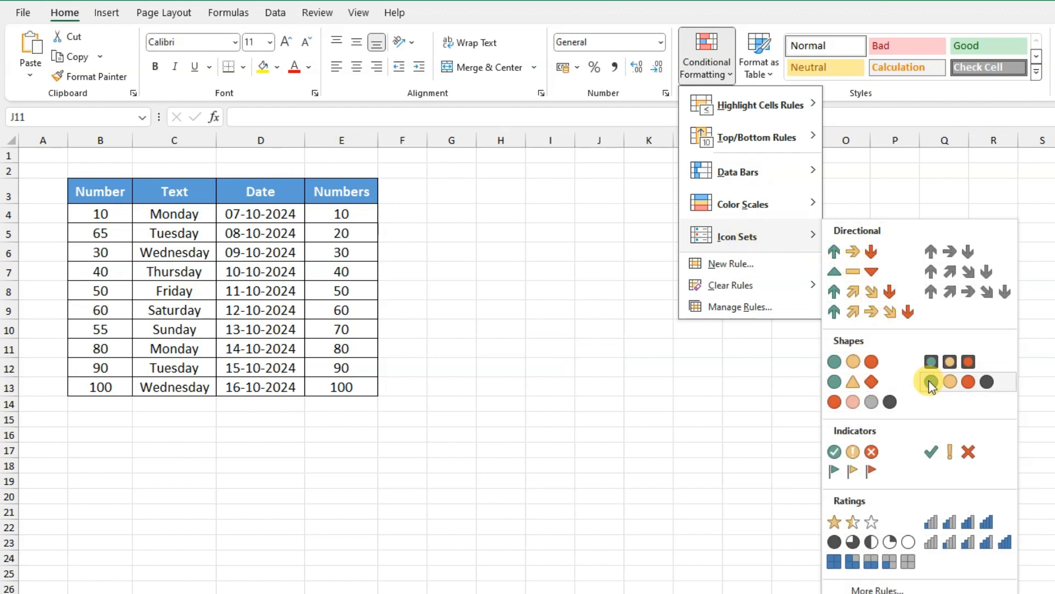
left_click(956, 539)
Apply the directional icon set with three colored arrows (green, yellow, red) to E4:E13 in the Numbers column
left_click_drag(355, 216, 348, 388)
left_click(708, 69)
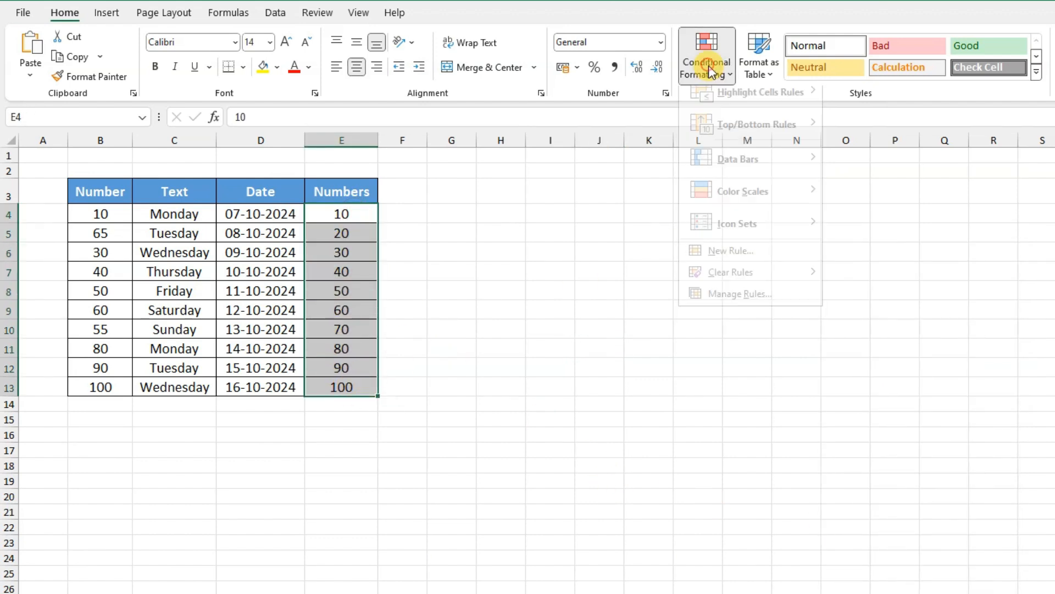
mouse_move(720, 235)
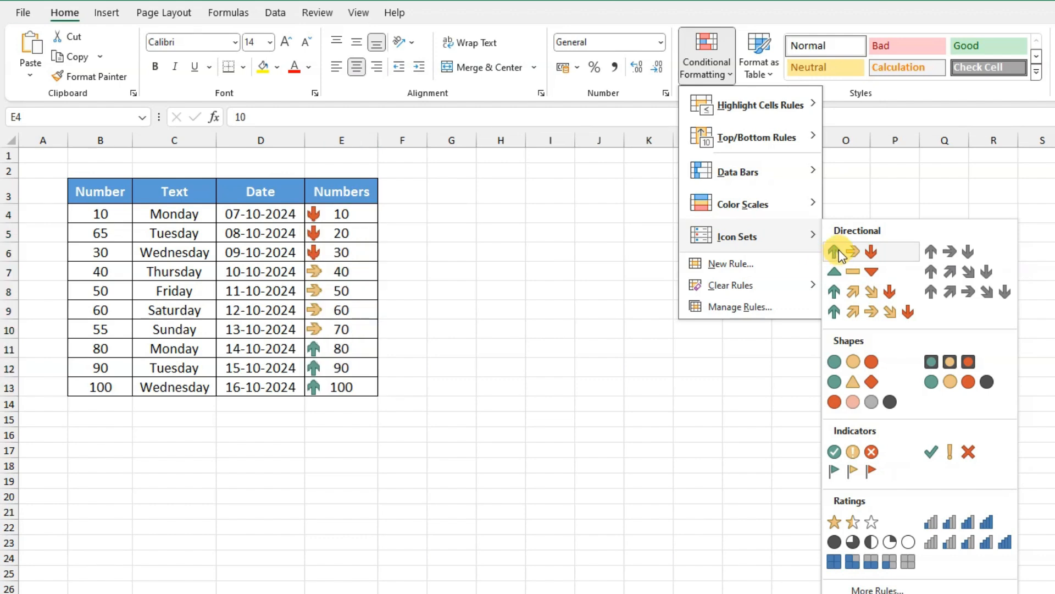
left_click(840, 251)
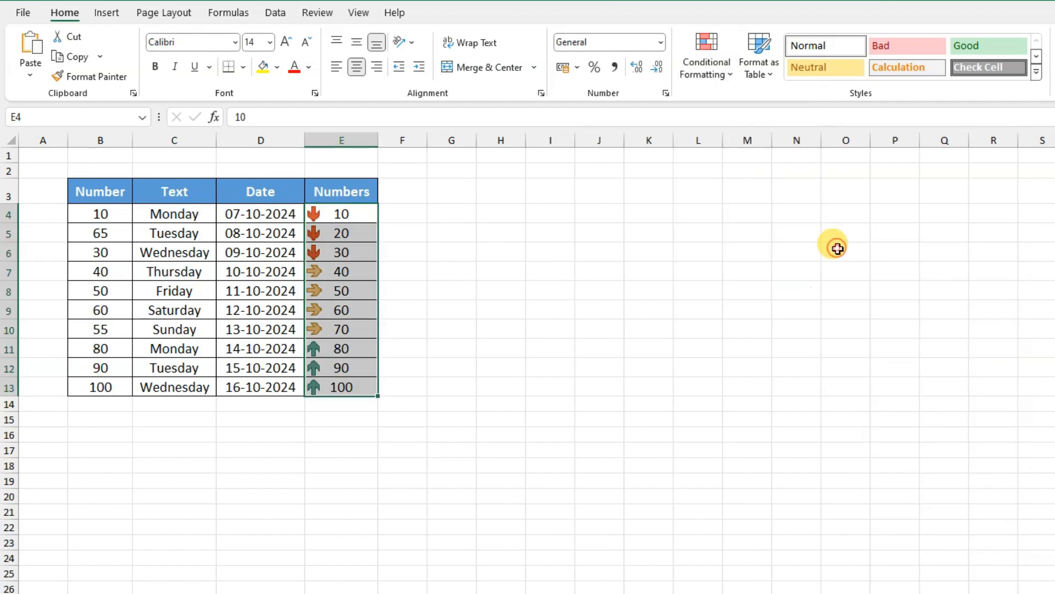
left_click(479, 342)
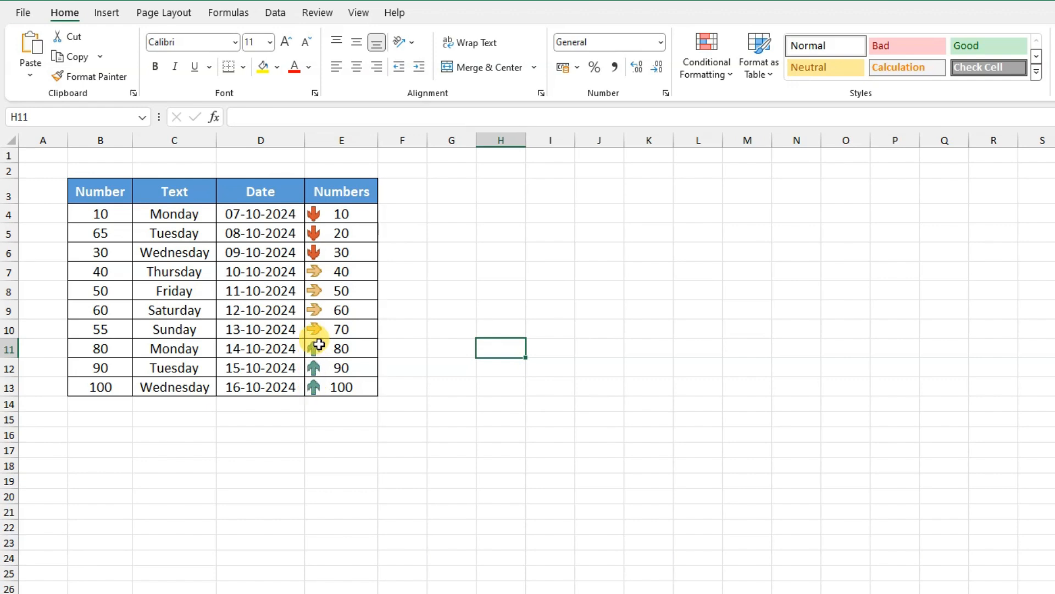
Change cell E4 to 90, and undo both that entry and the colored arrow icon set
left_click(342, 210)
type("90")
key("Return")
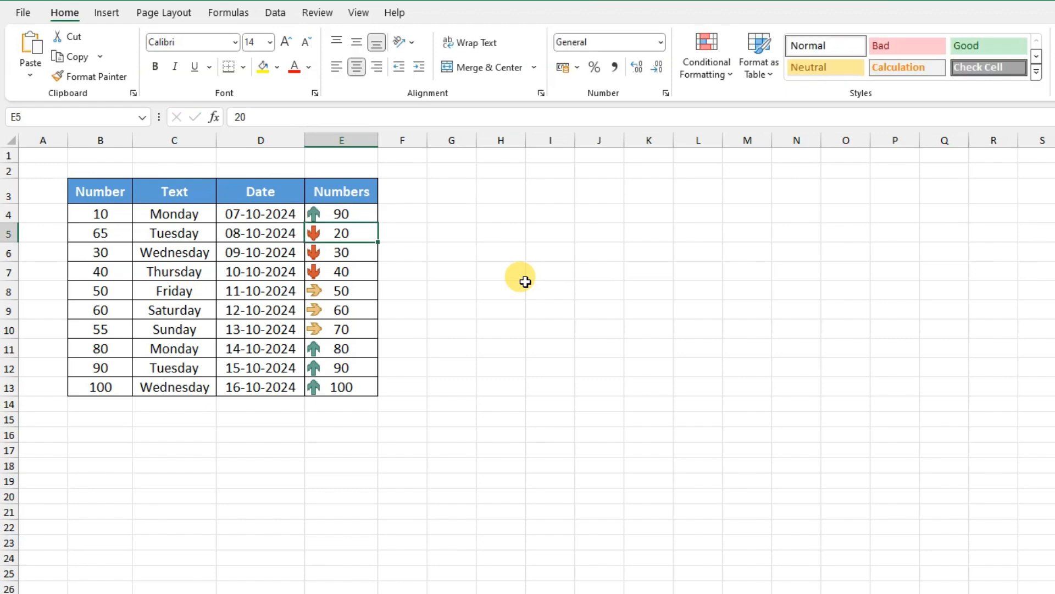
key("ctrl+z")
key("ctrl+z")
Apply the Ratings icon set with four signal bars to E4:E13 in the Numbers column
left_click_drag(360, 212, 358, 390)
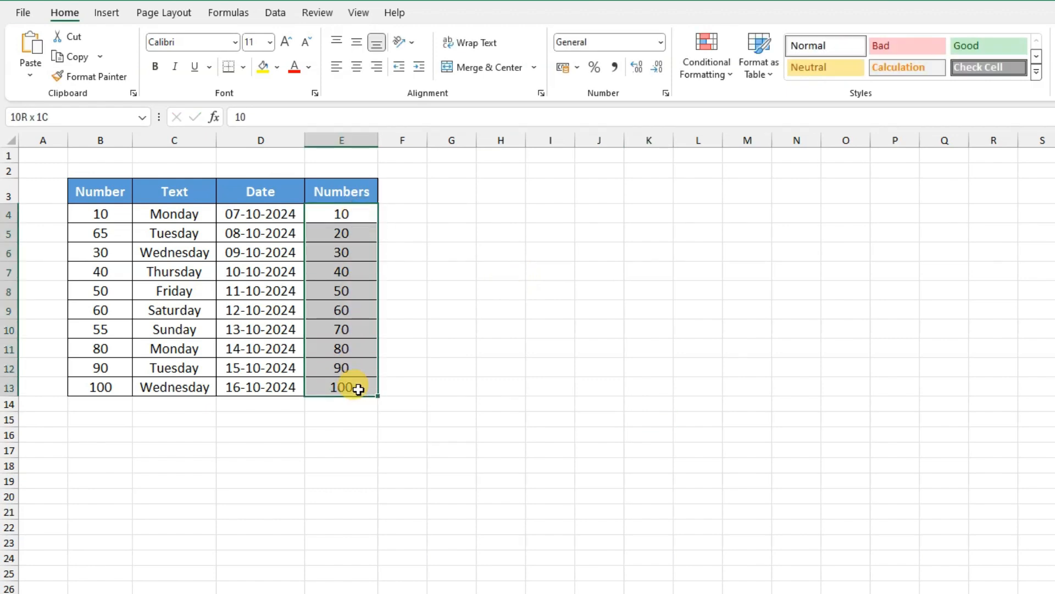
left_click(703, 70)
mouse_move(739, 237)
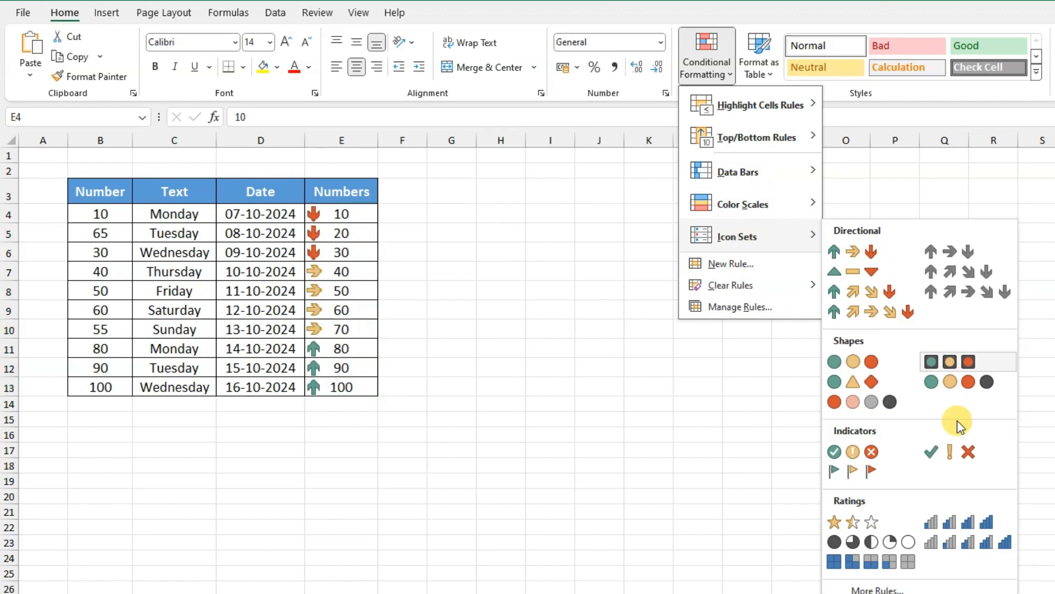
left_click(960, 523)
left_click(437, 269)
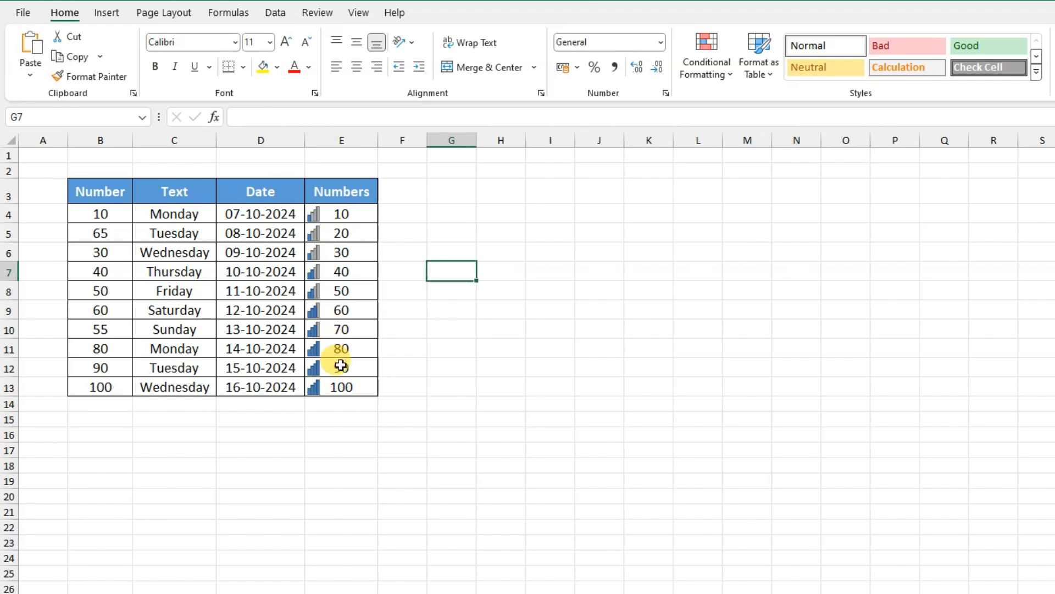
Set cell E5 in the Numbers column to 90 to test how its rating icon responds
left_click(341, 233)
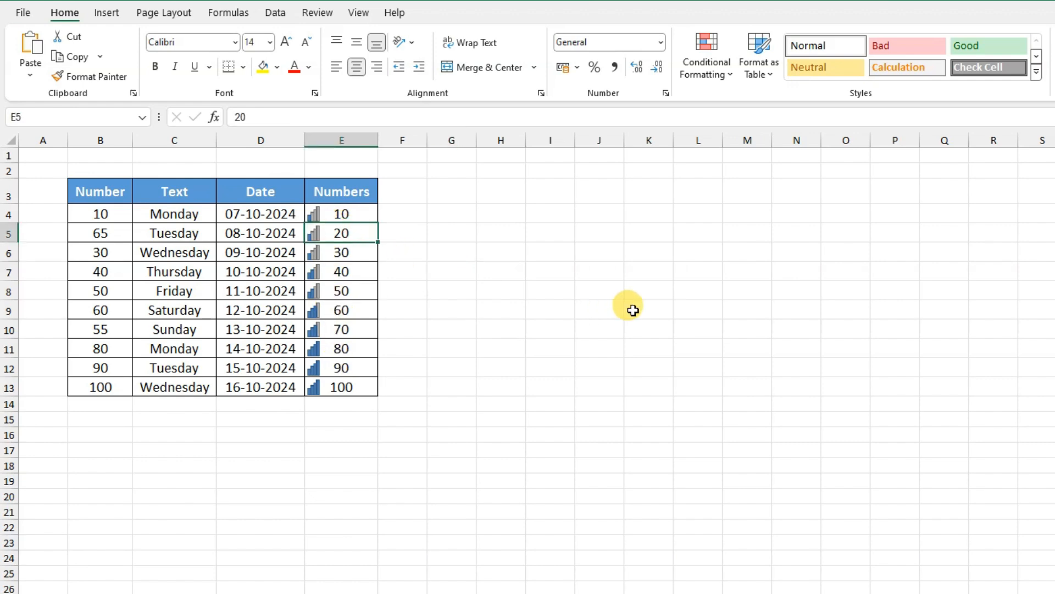
type("90")
key("Return")
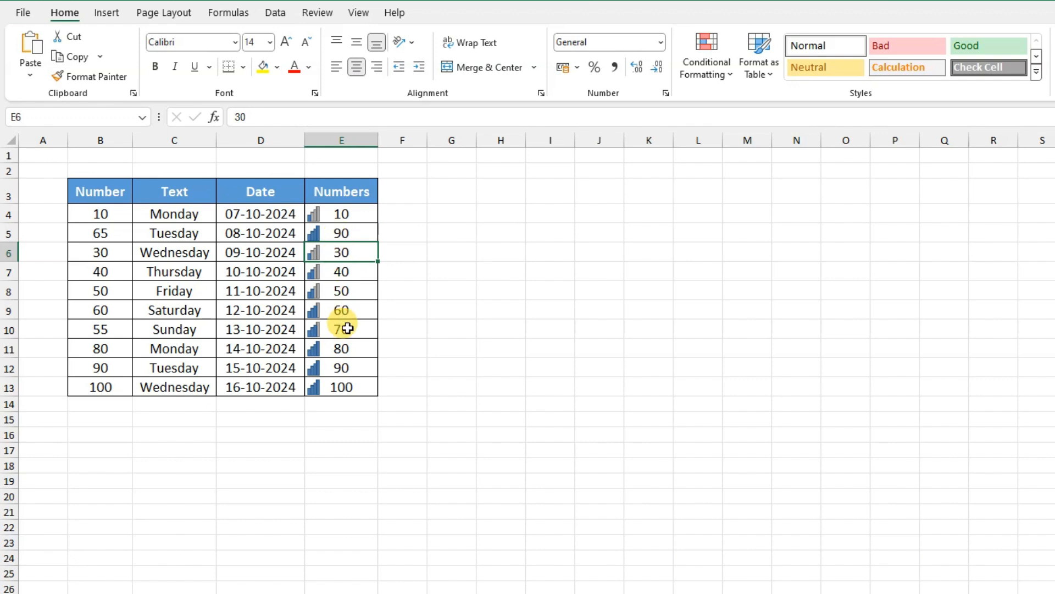
left_click(429, 346)
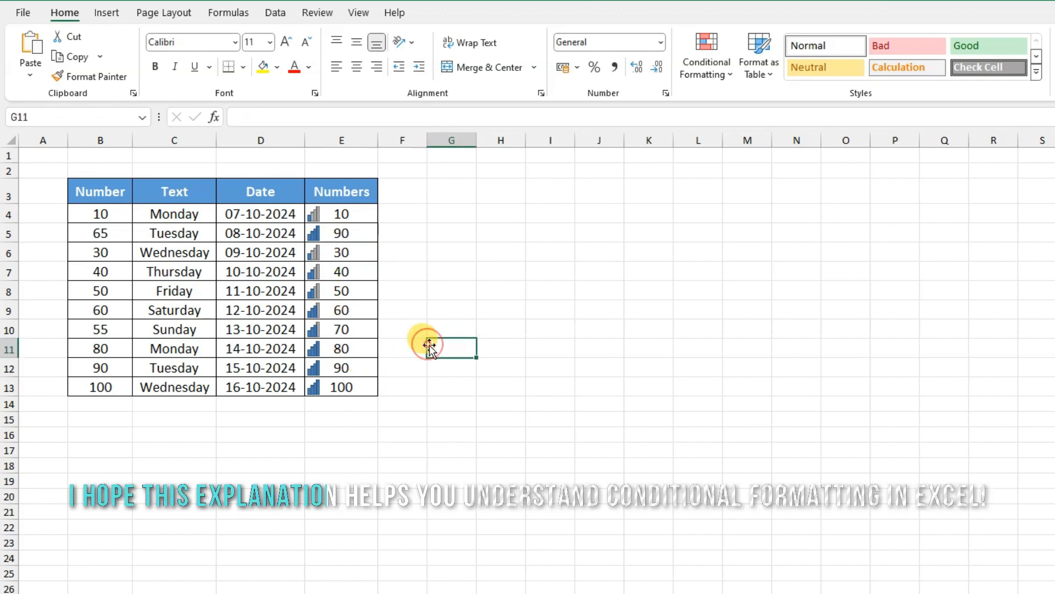